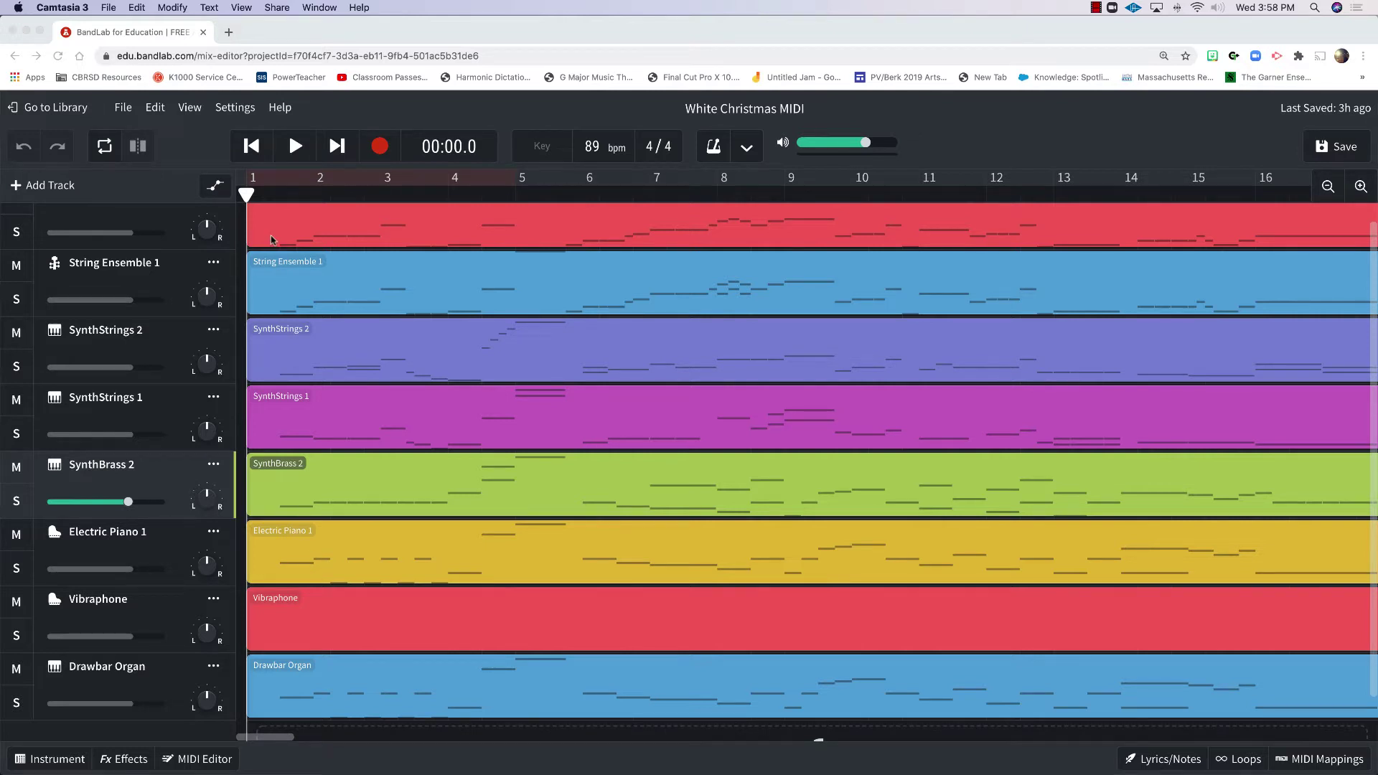
Play the opening of White Christmas MIDI for about seven seconds, pause, then zoom out the timeline.
left_click(295, 147)
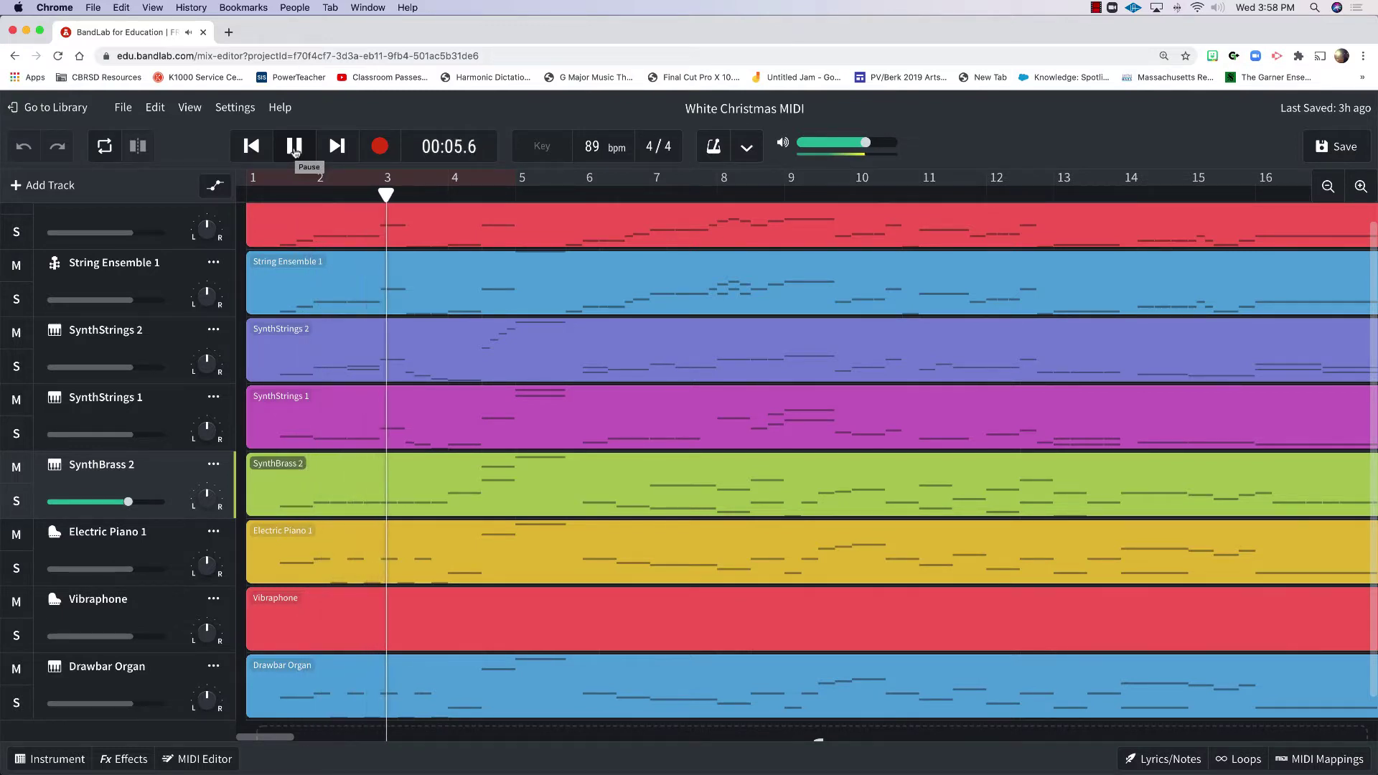
left_click(295, 147)
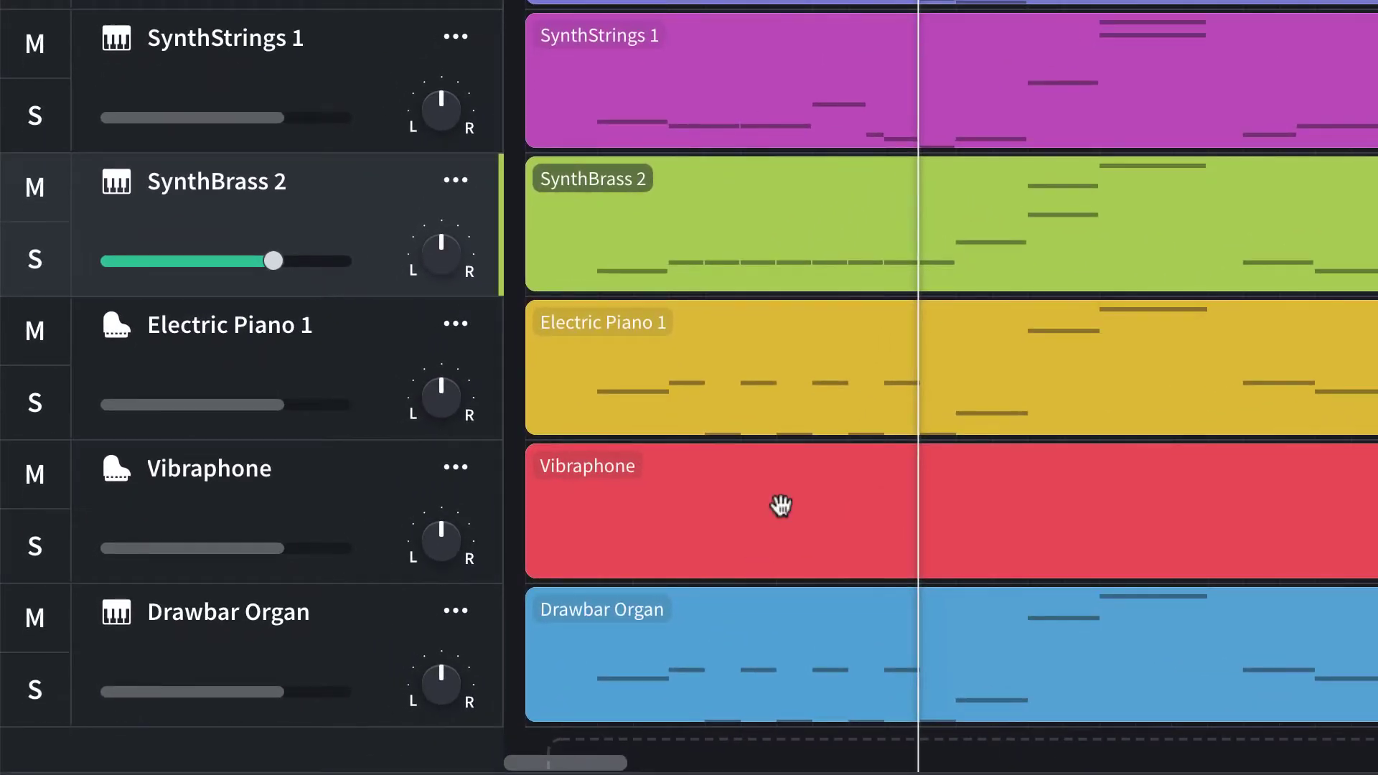
scroll(770, 400, "down", 3)
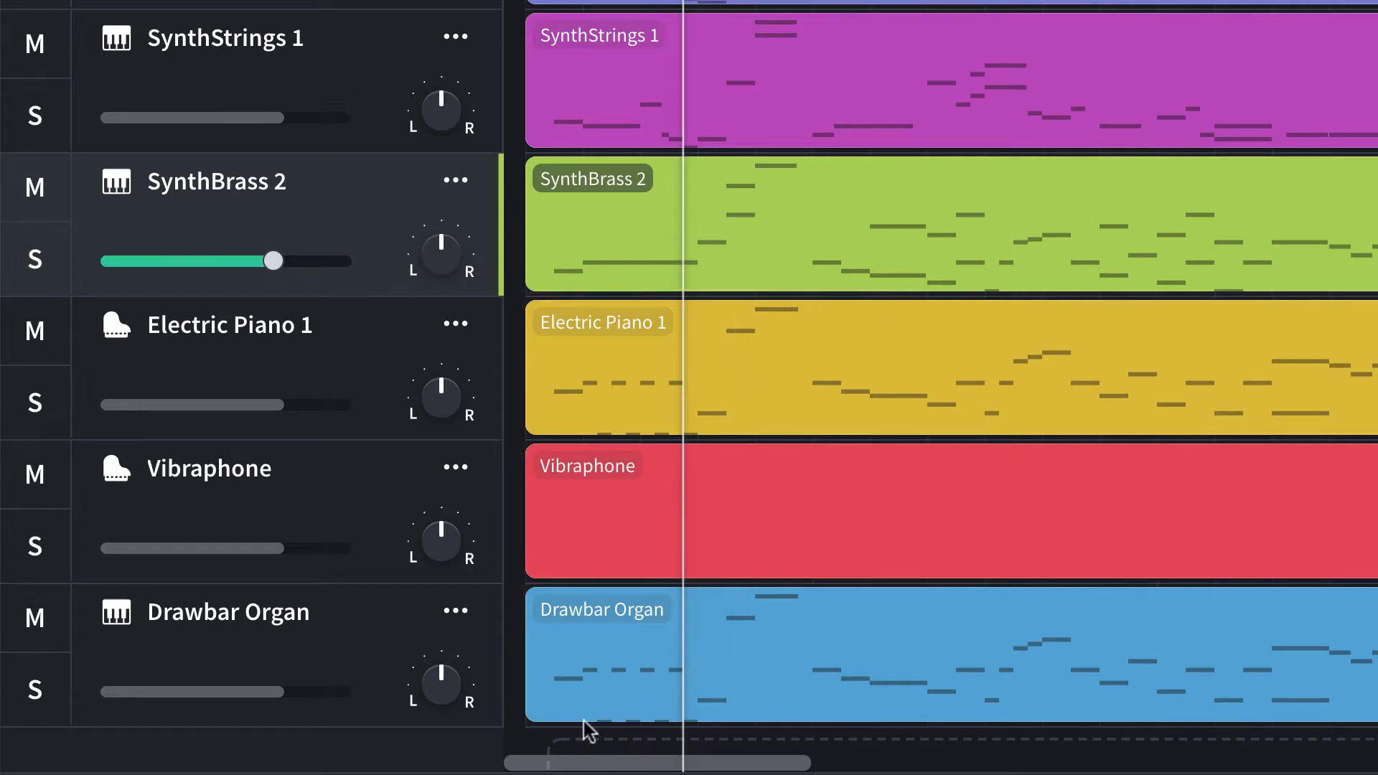
Solo the Electric Piano 1 and Drawbar Organ tracks together so both are on.
left_click(47, 685)
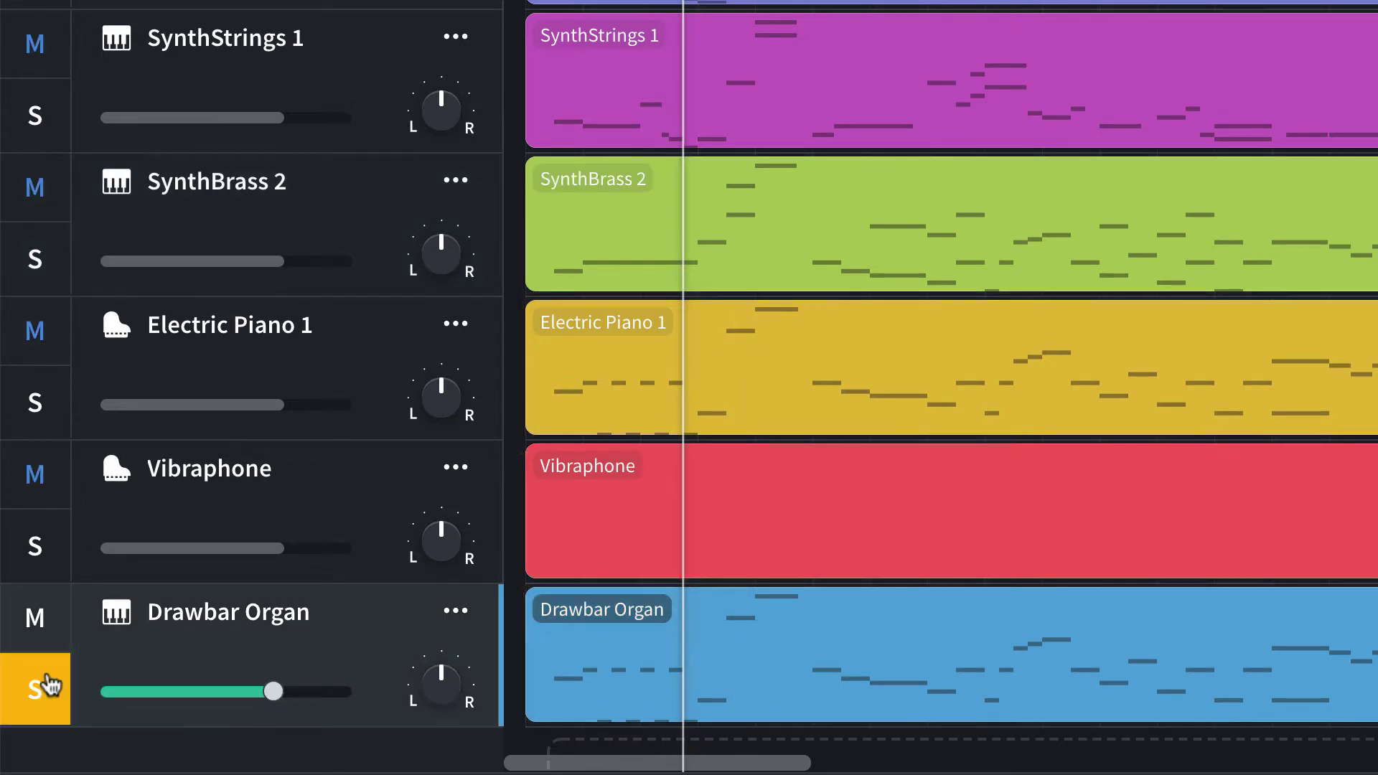
left_click(34, 400)
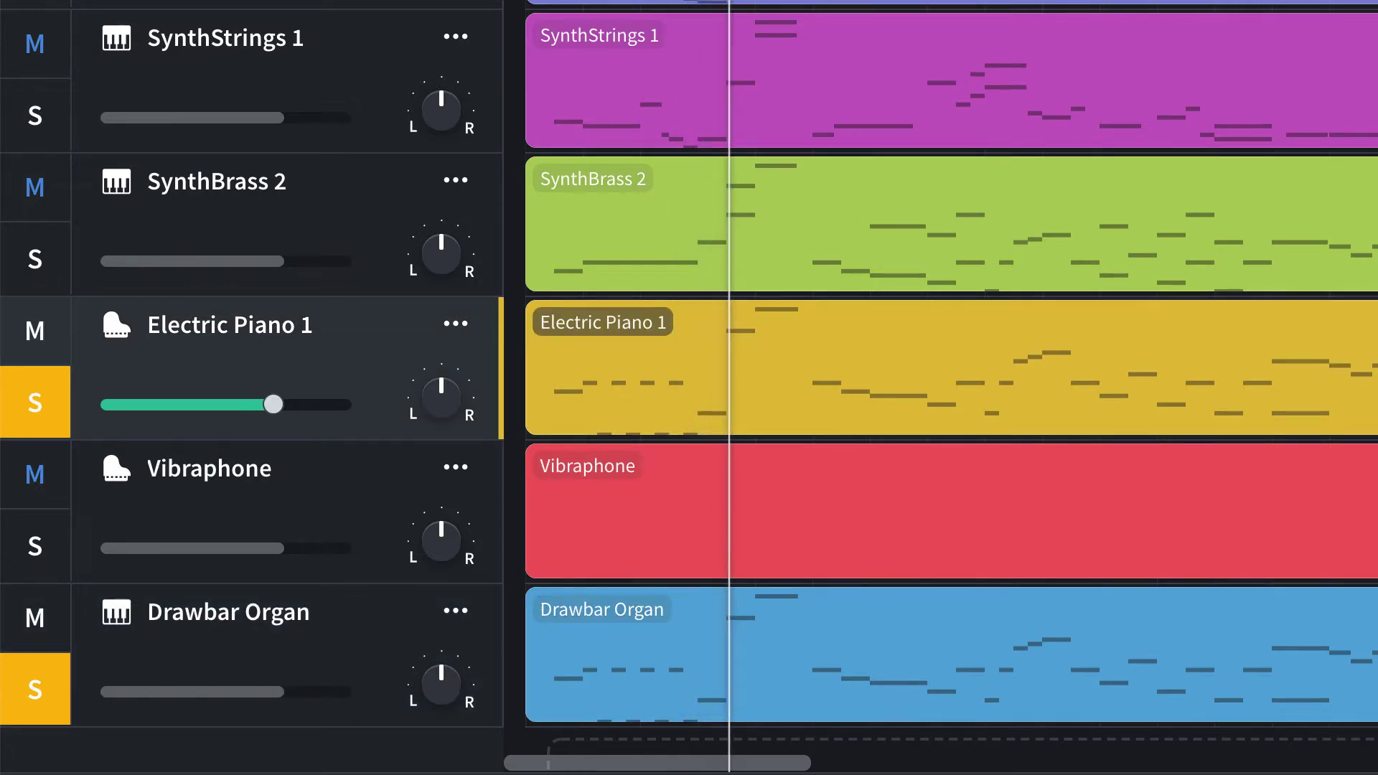
left_click(22, 420)
left_click(47, 684)
left_click(47, 684)
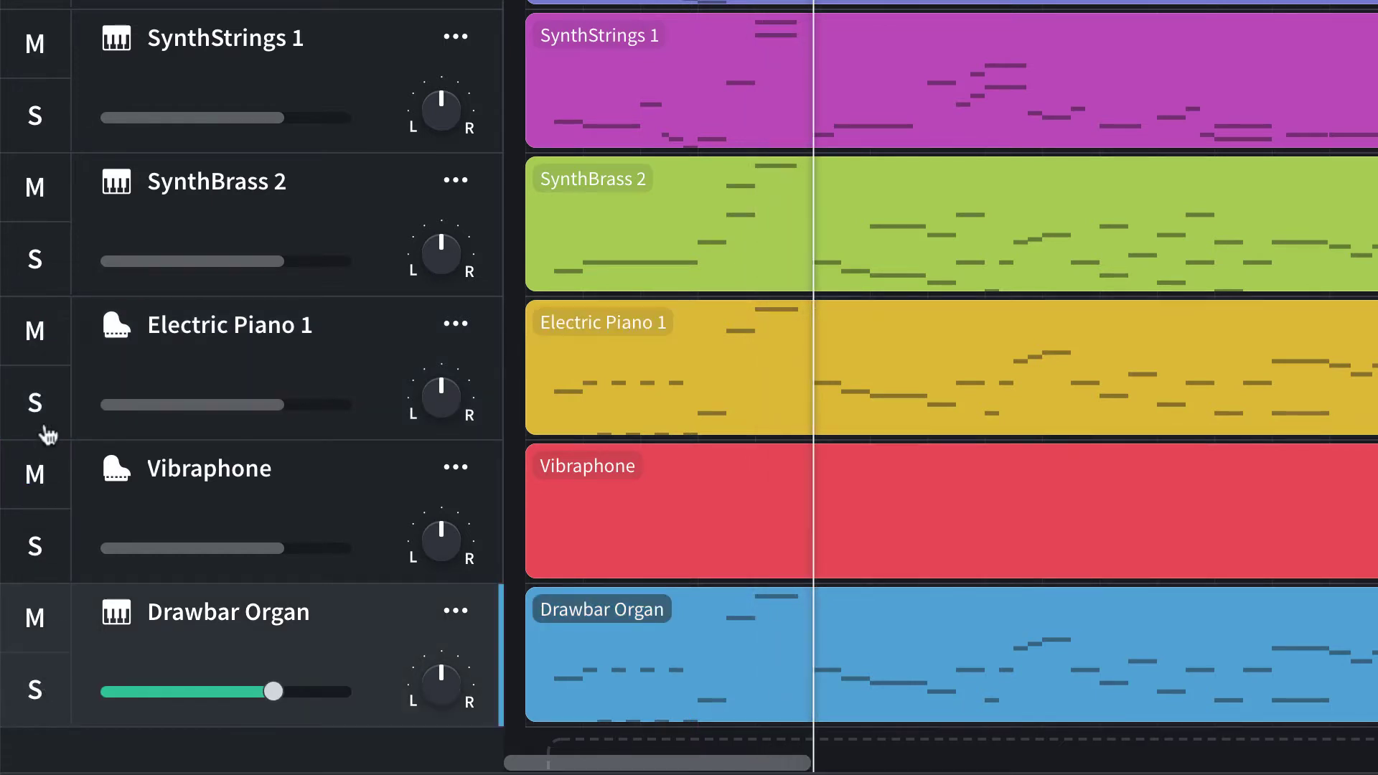
left_click(41, 410)
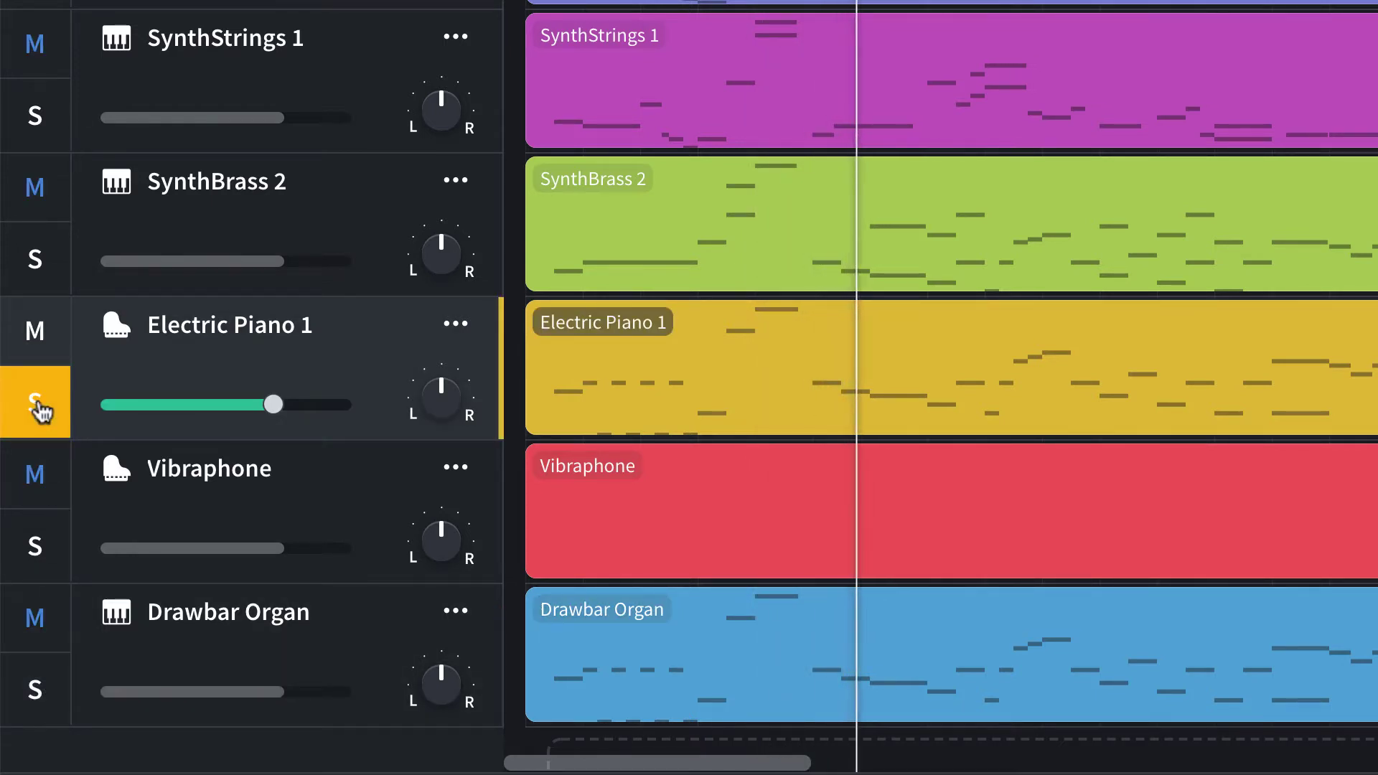
left_click(54, 693)
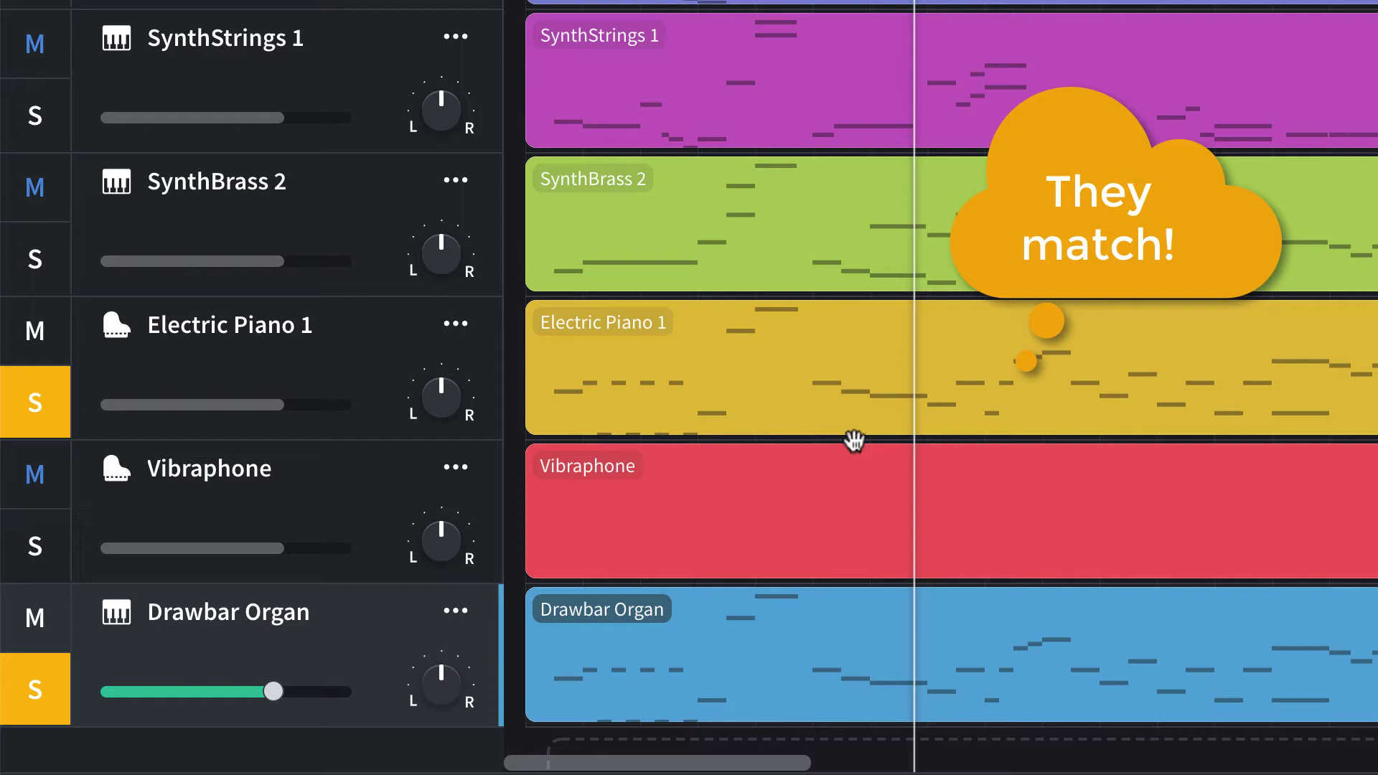
Rename the Electric Piano 1 and Drawbar Organ tracks both to 'Bass'.
left_click(292, 324)
double_click(292, 325)
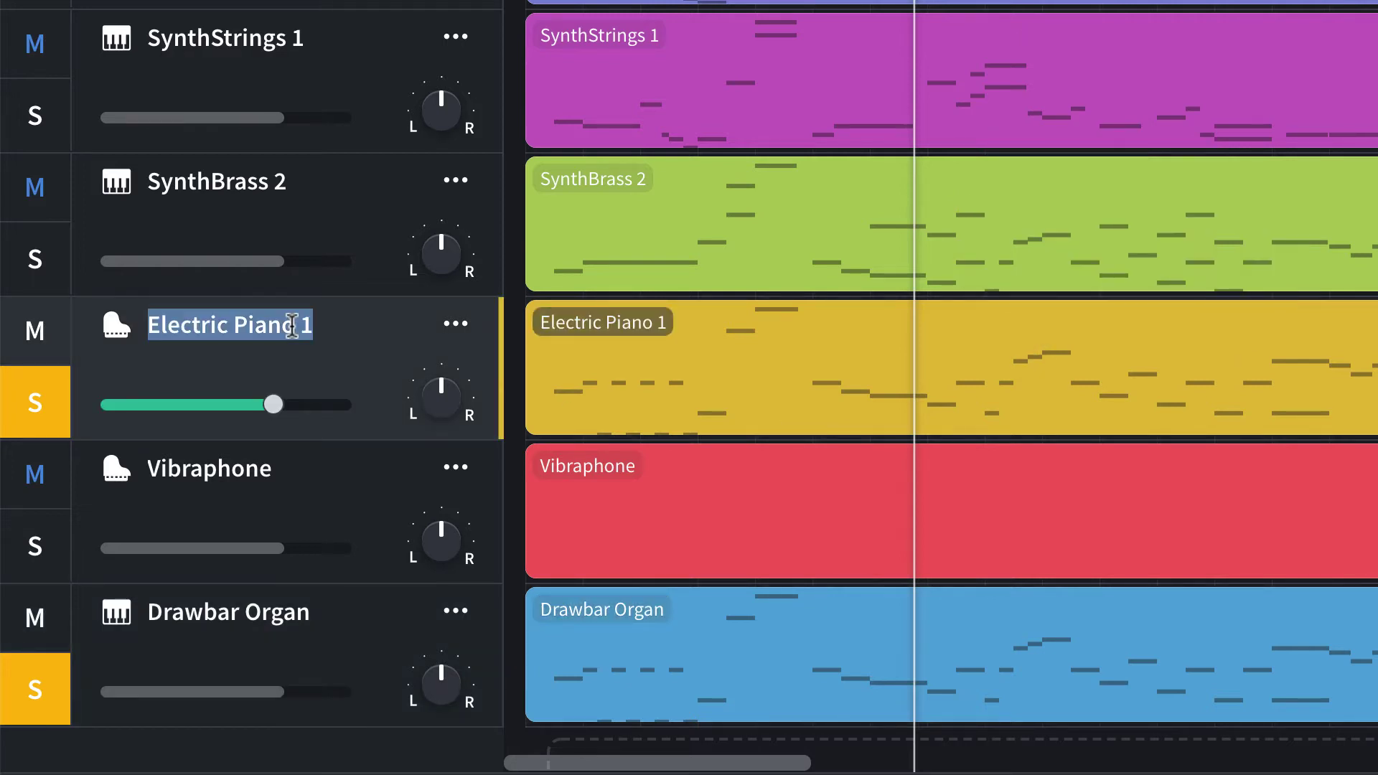
type("Bass")
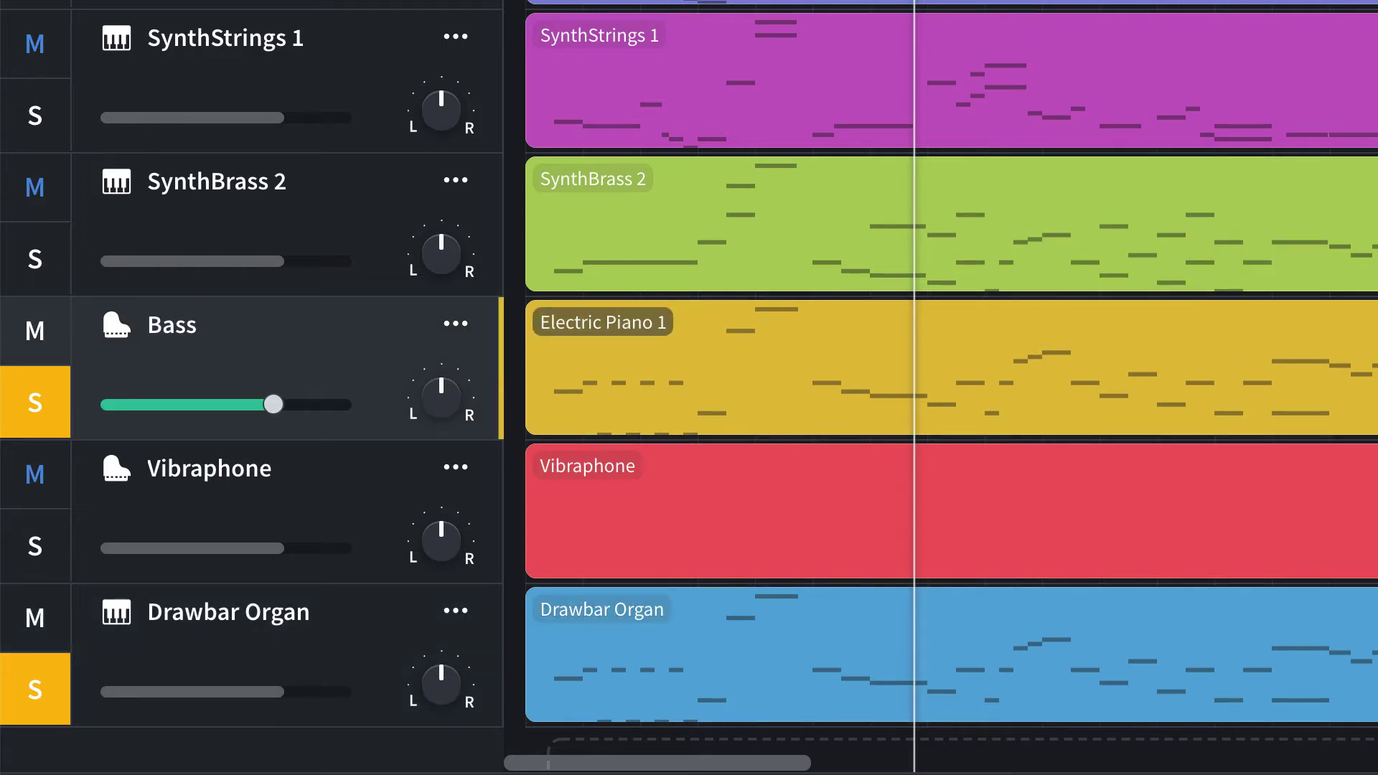
double_click(289, 610)
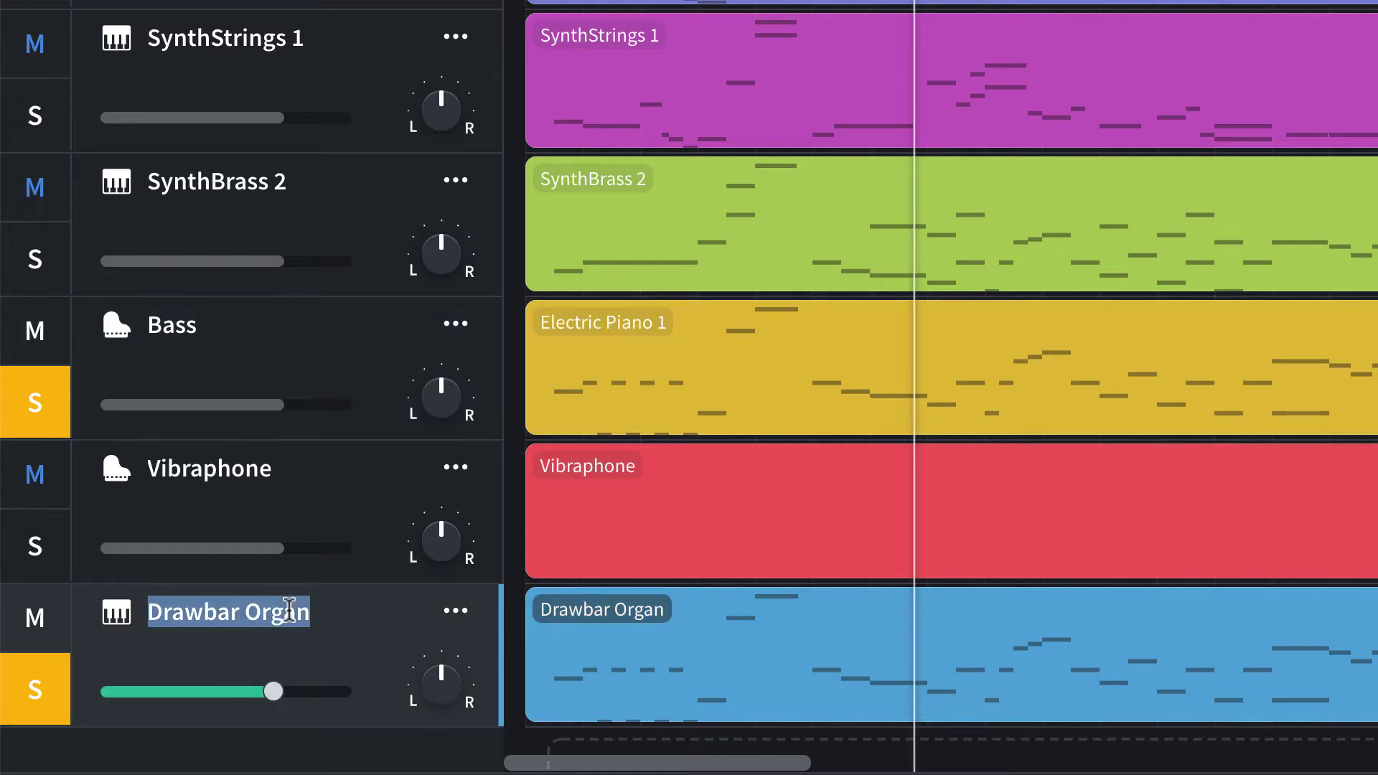
type("Bass")
key("Return")
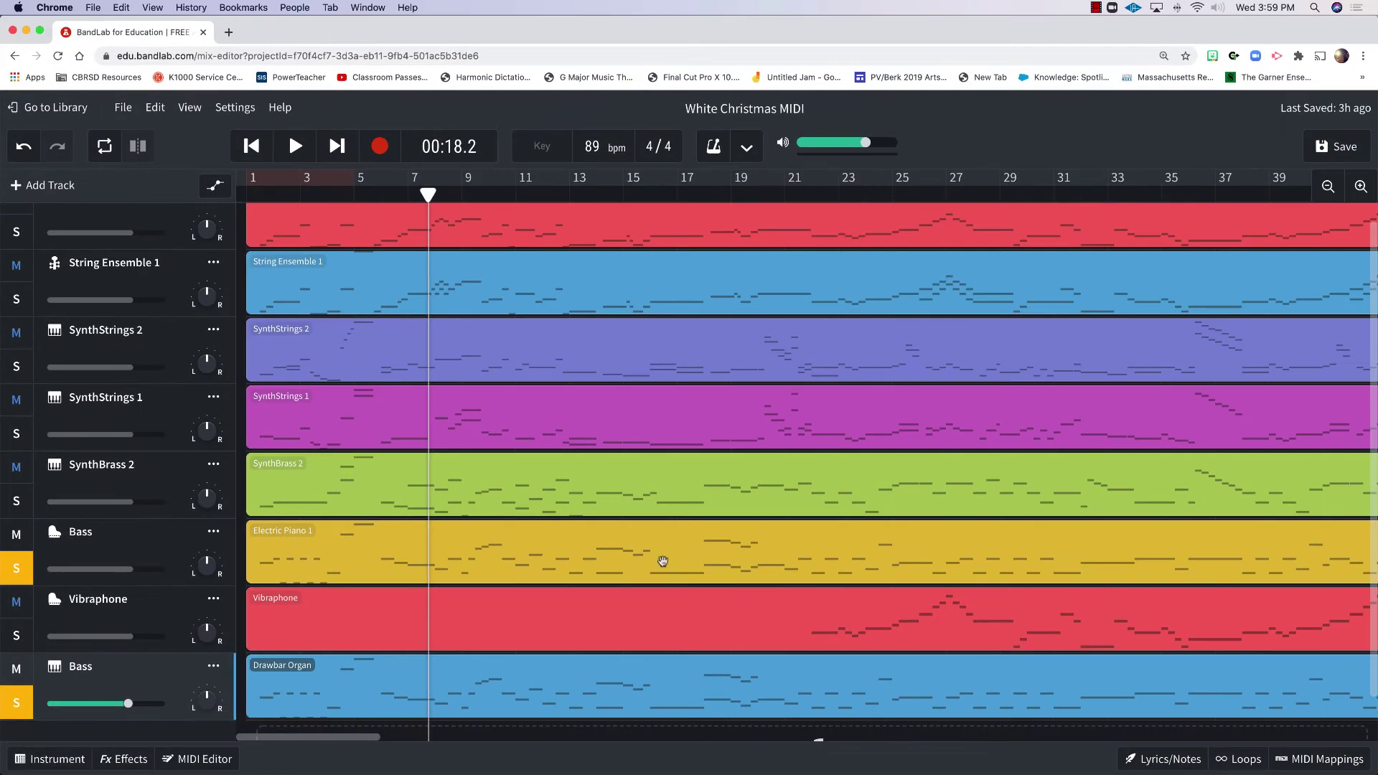
Move playback to bar 22, solo only the Vibraphone track, and listen briefly.
left_click_drag(429, 195, 811, 256)
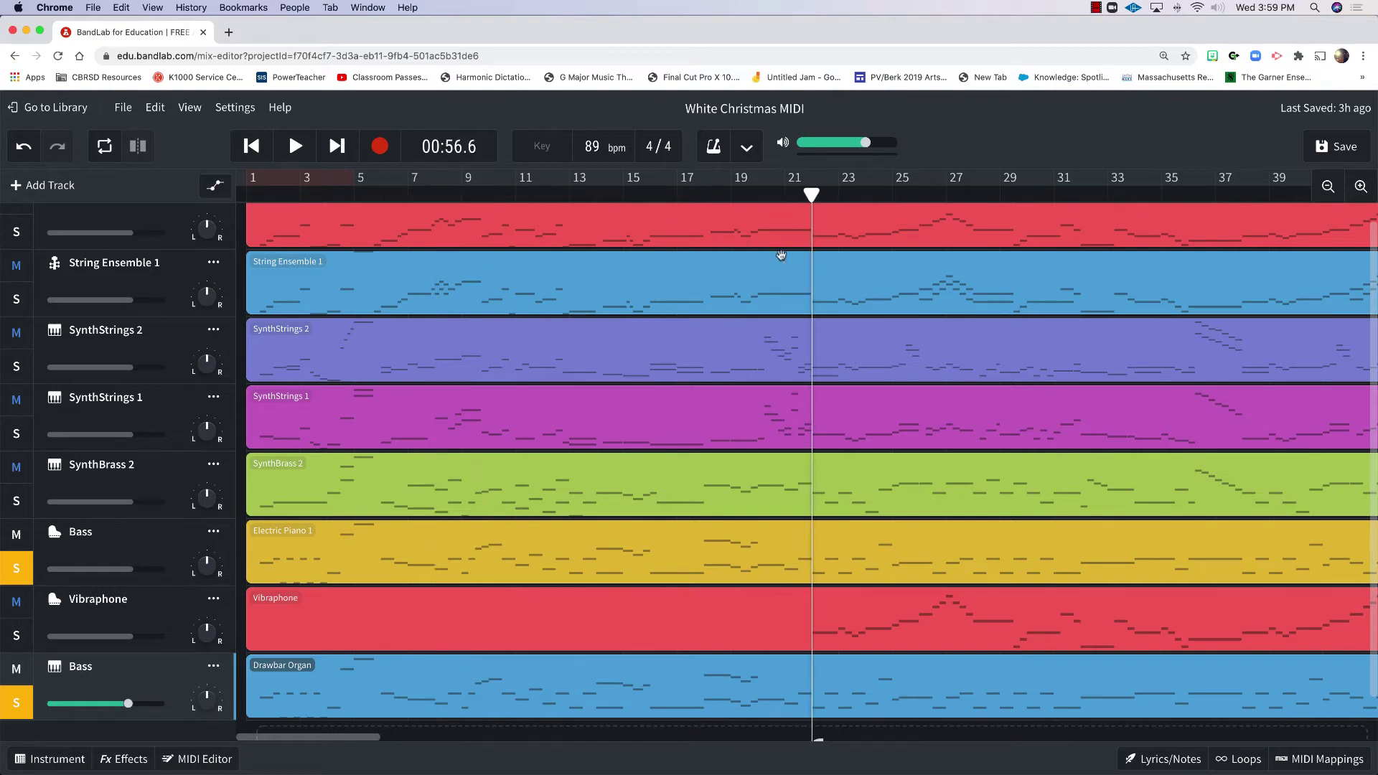
left_click(24, 636)
left_click(17, 567)
left_click(17, 703)
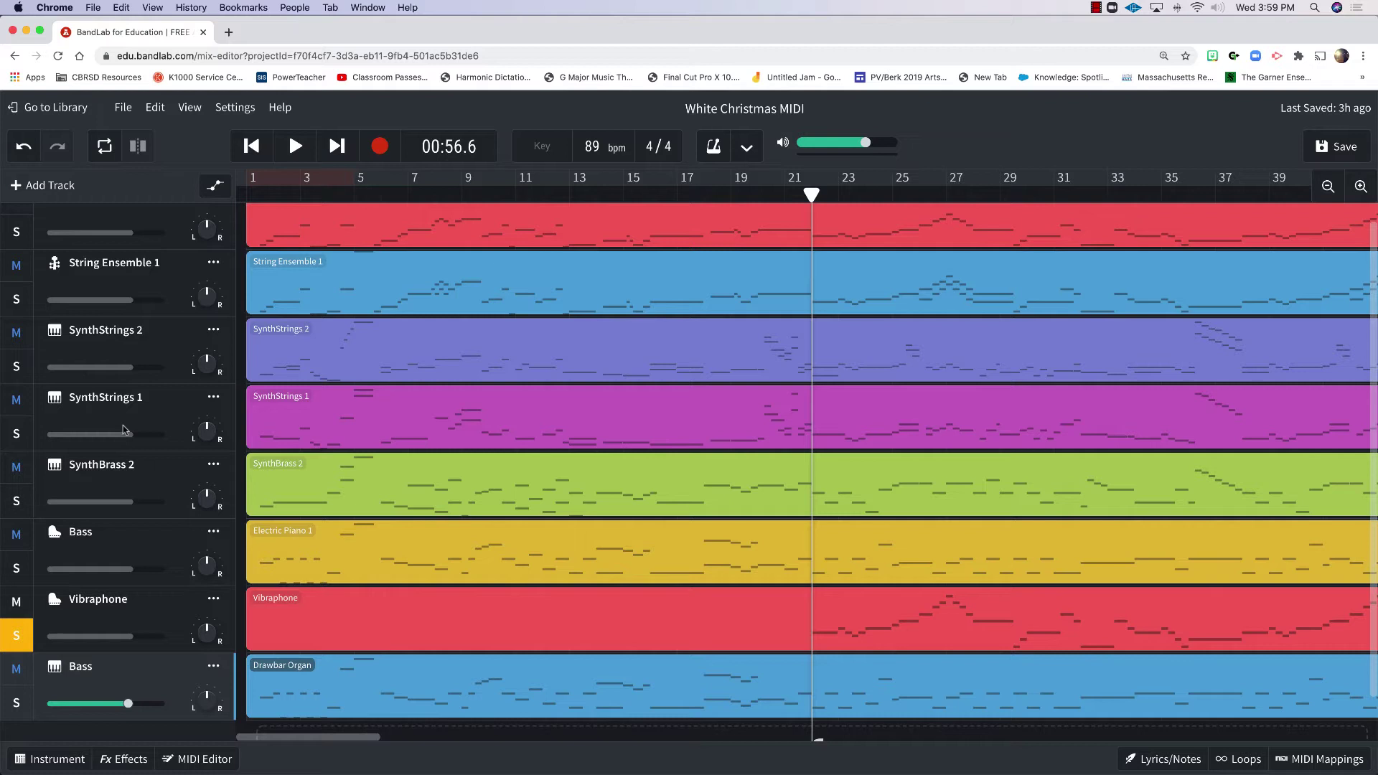
left_click(296, 145)
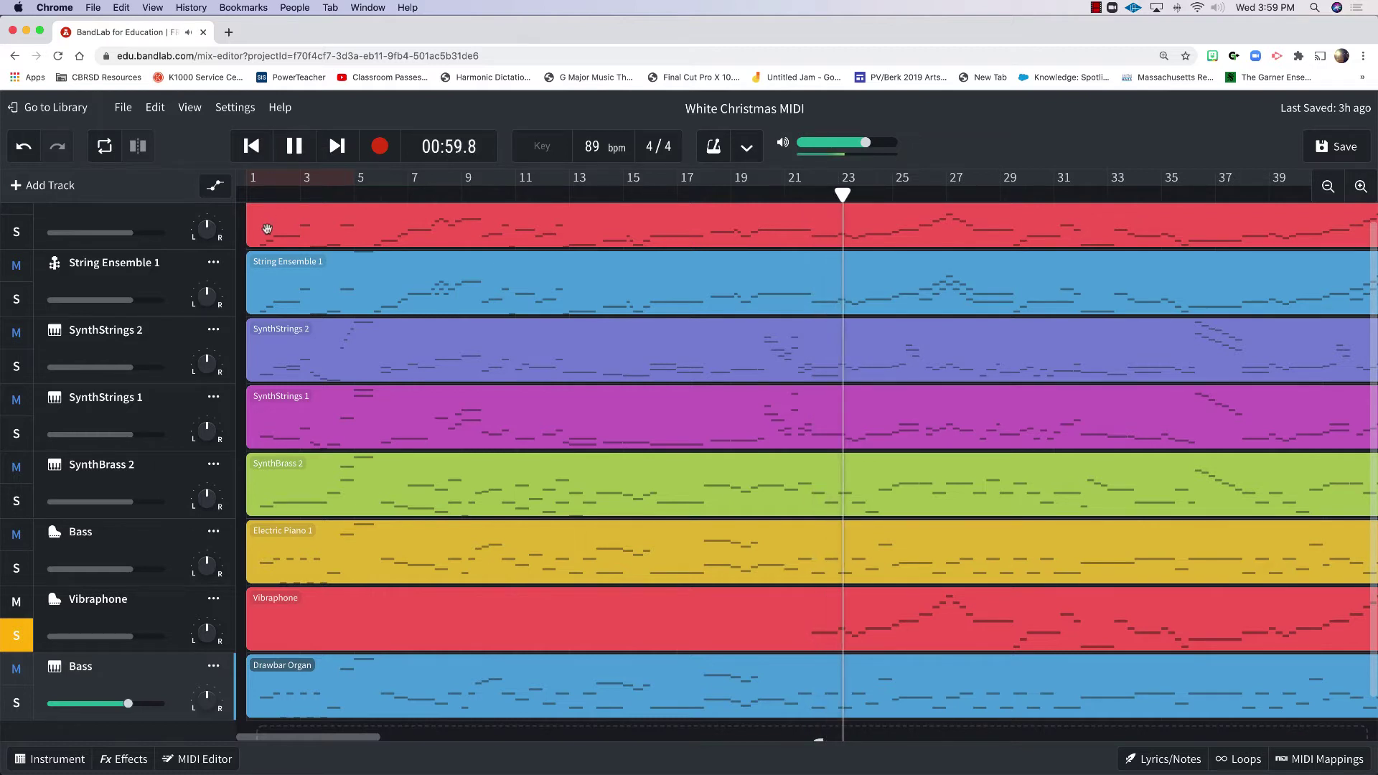
left_click(296, 148)
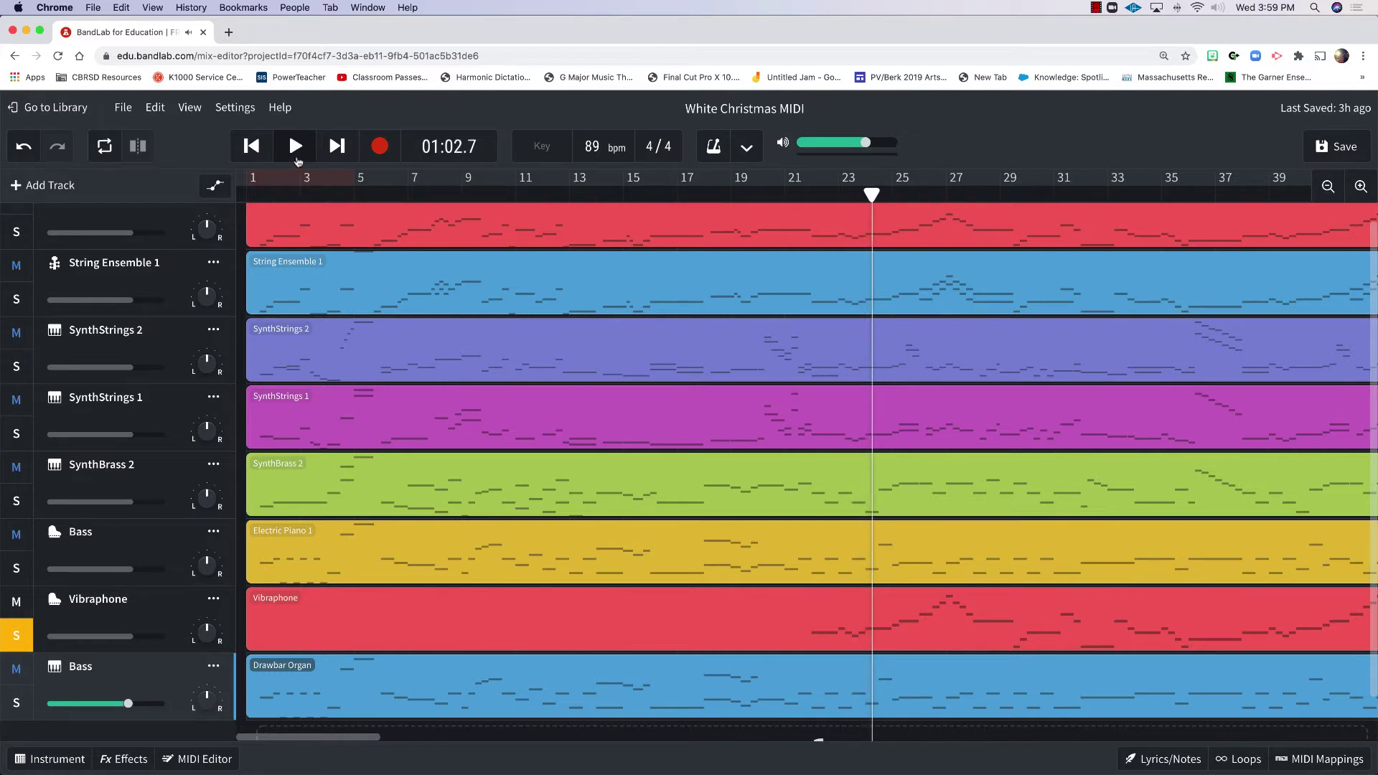
Rename the Vibraphone track to 'Melody'.
left_click(120, 612)
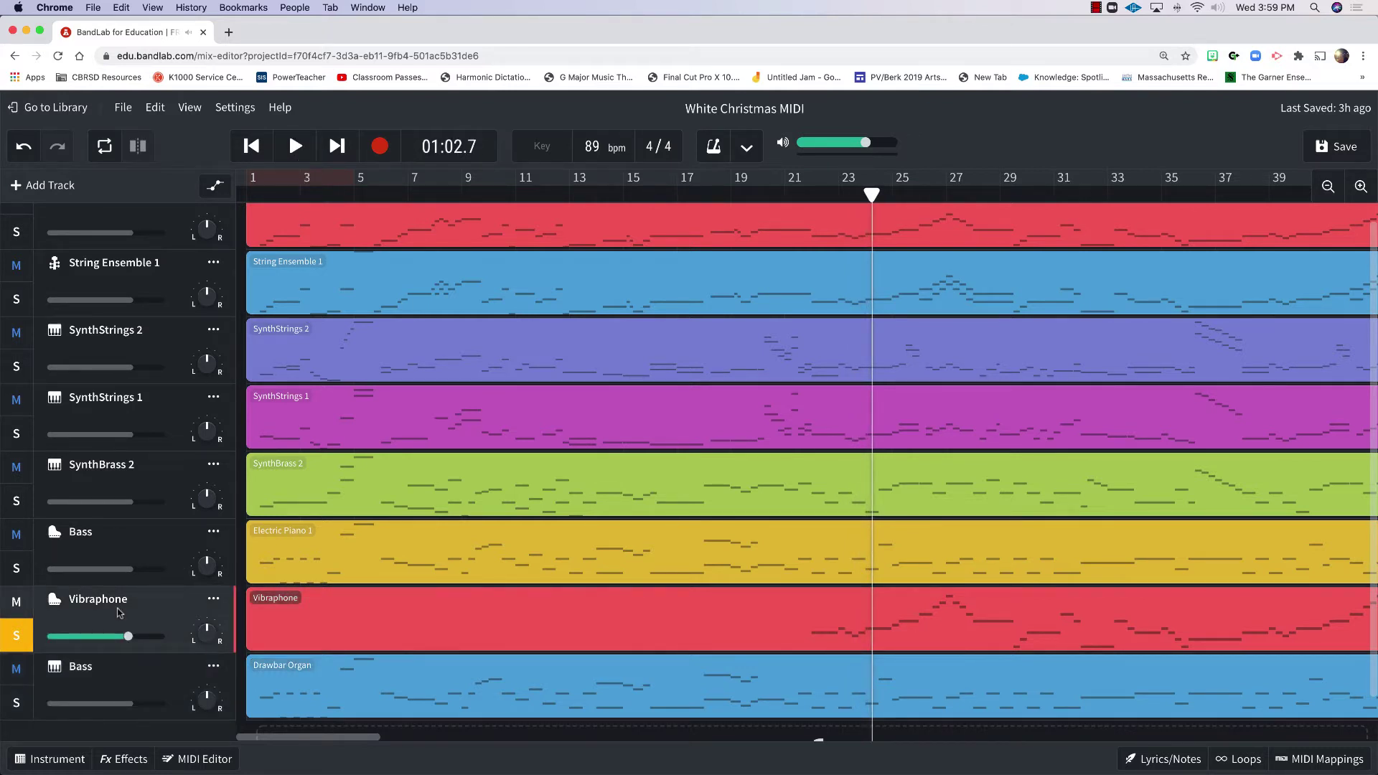
double_click(117, 600)
type("Melody")
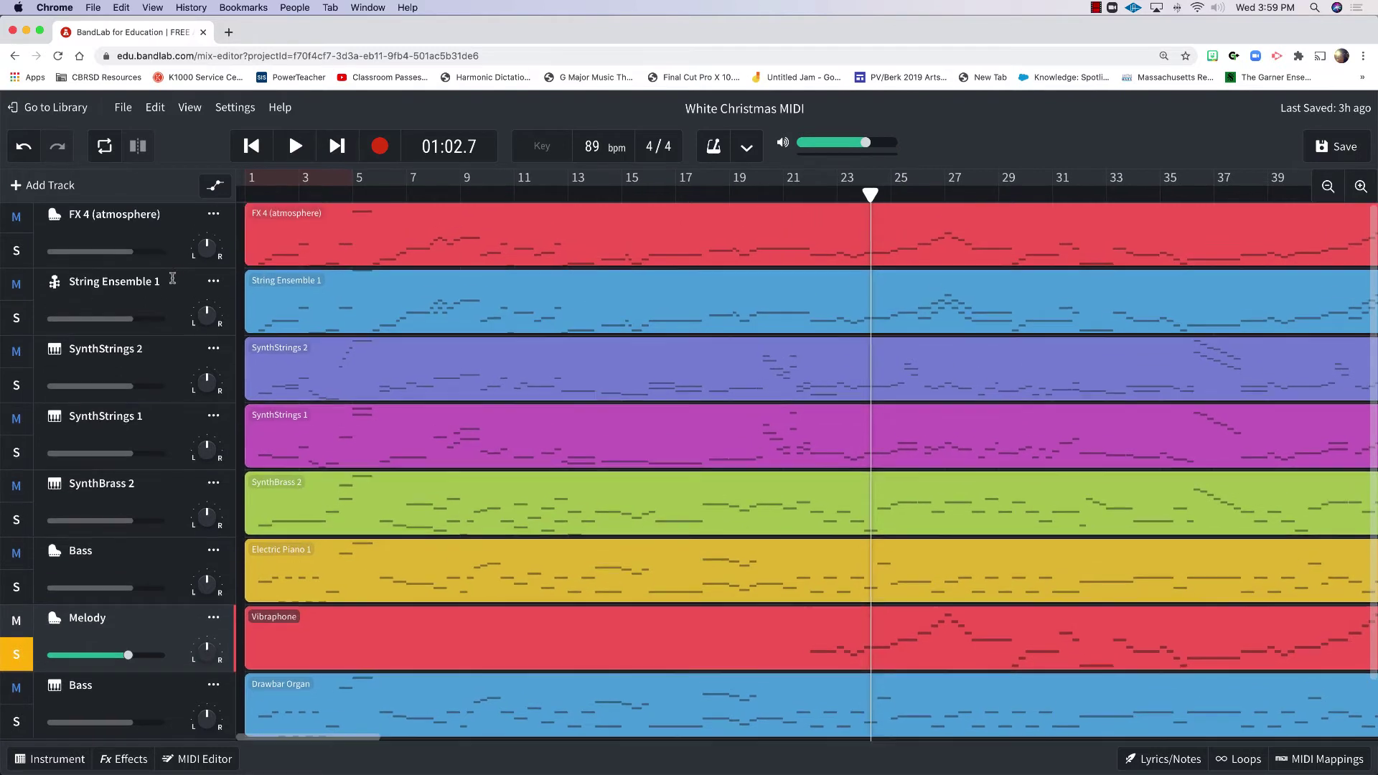
Solo FX 4 (atmosphere) together with the Melody track and play a short passage.
scroll(11, 247, "up", 1)
left_click(22, 251)
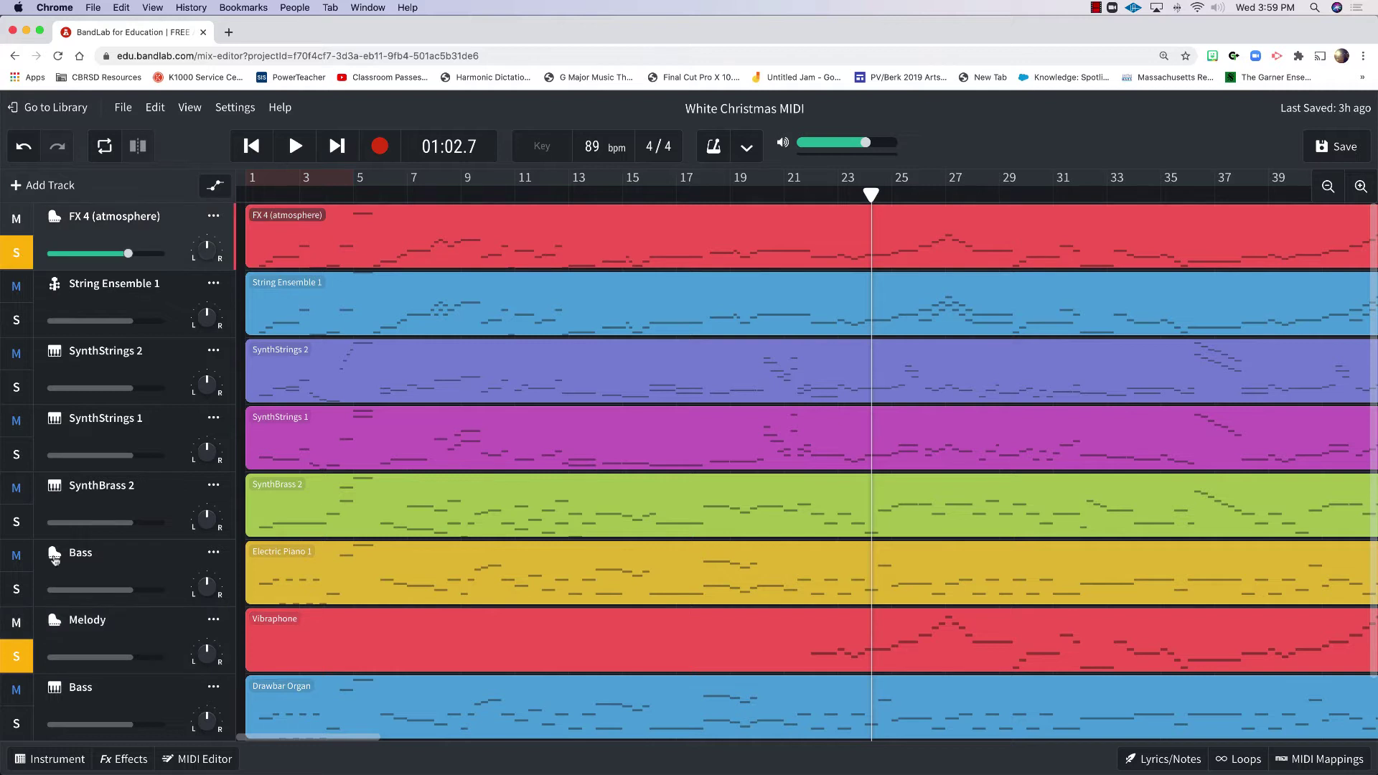
left_click(18, 658)
left_click(298, 155)
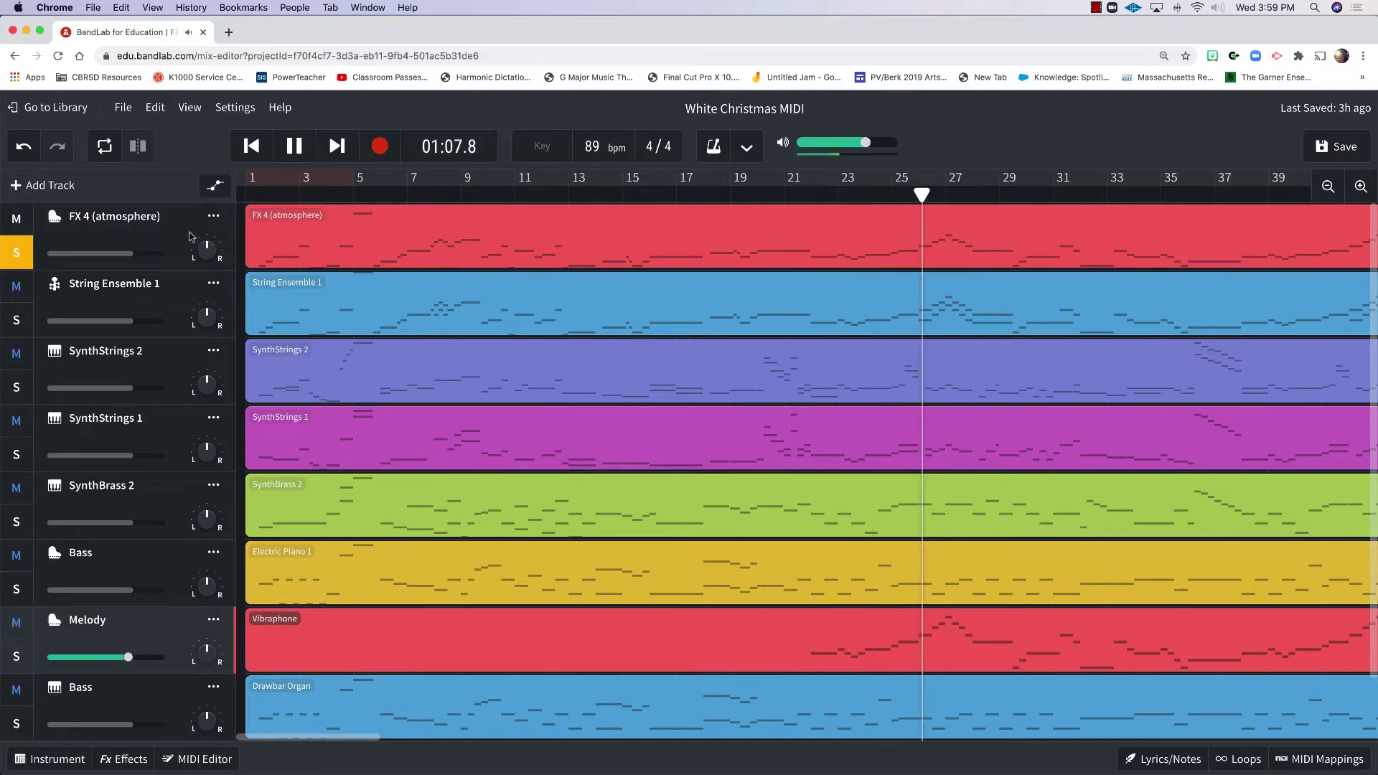
left_click(14, 657)
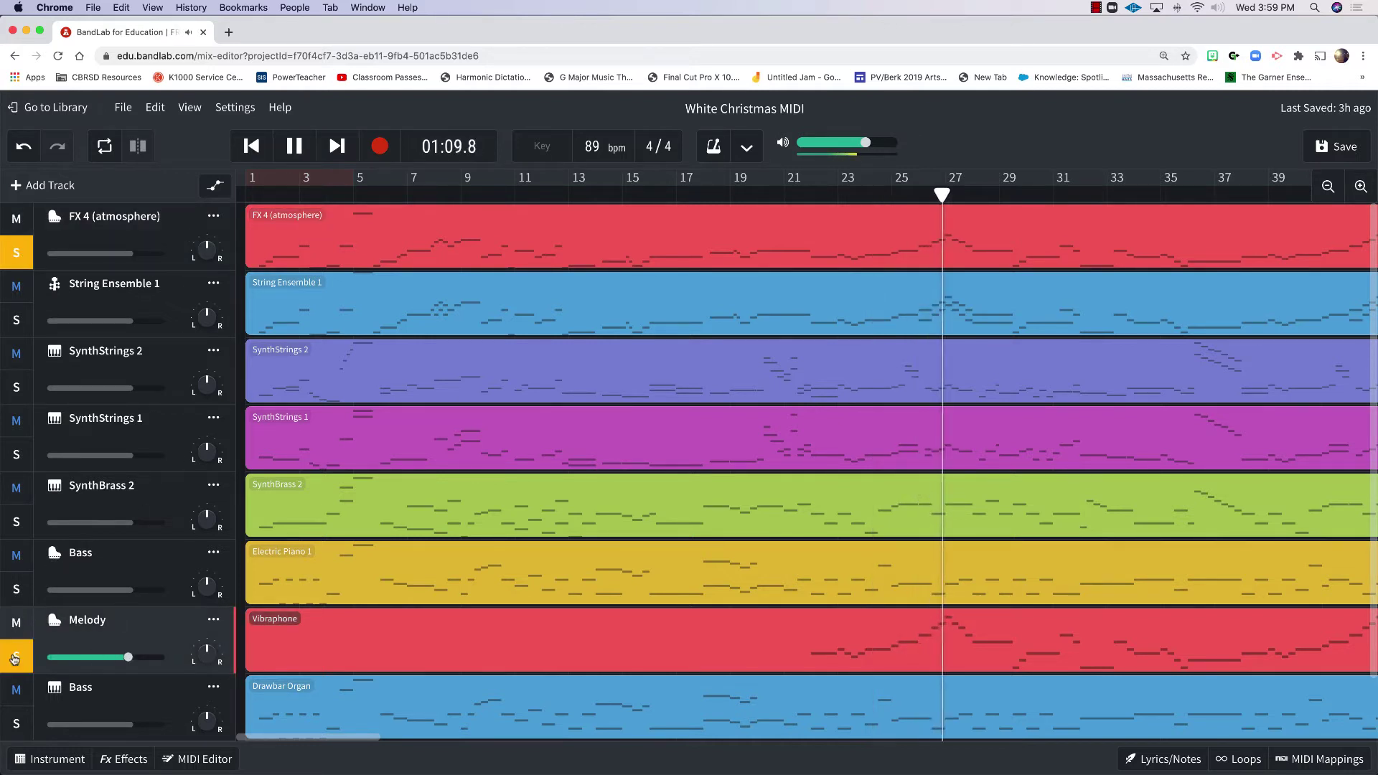
left_click(296, 147)
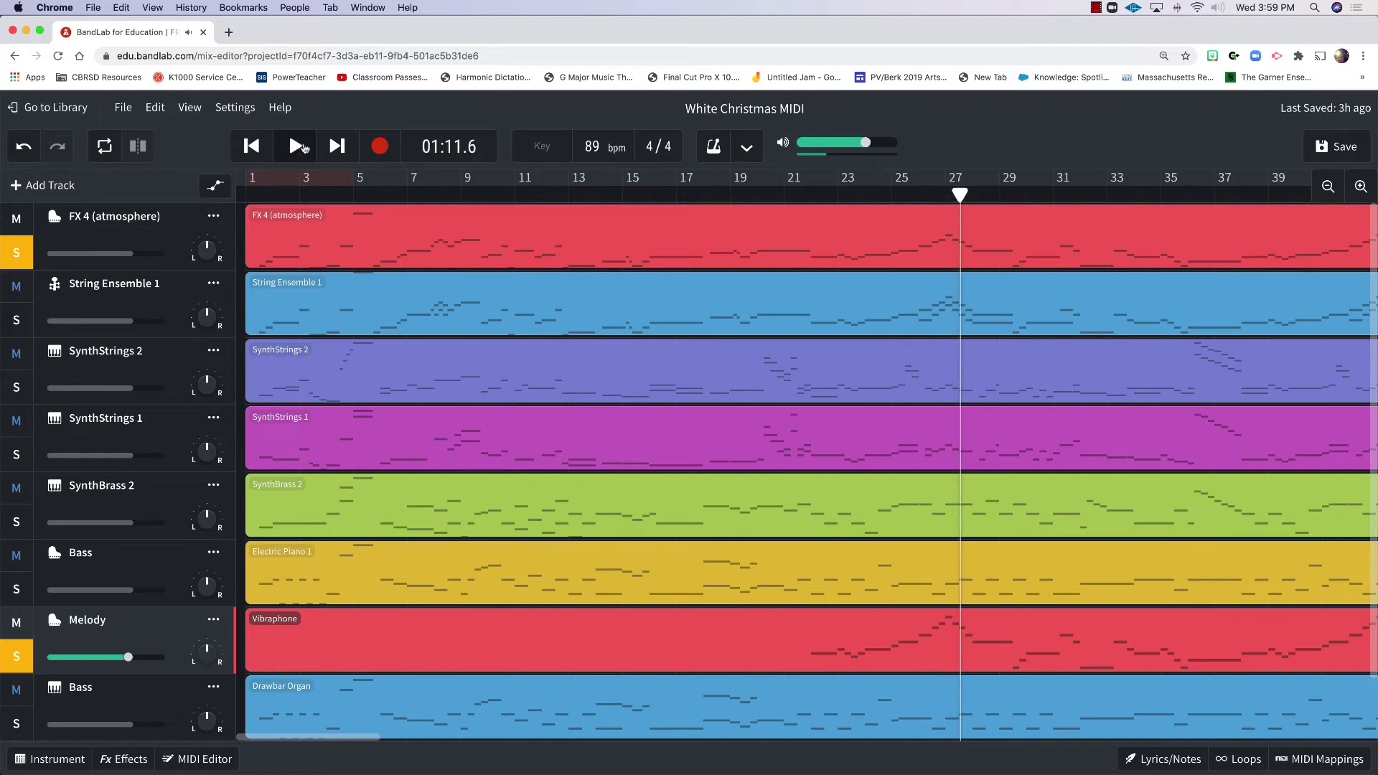
Rename the FX 4 (atmosphere) track to 'Melody'.
left_click(120, 218)
double_click(120, 218)
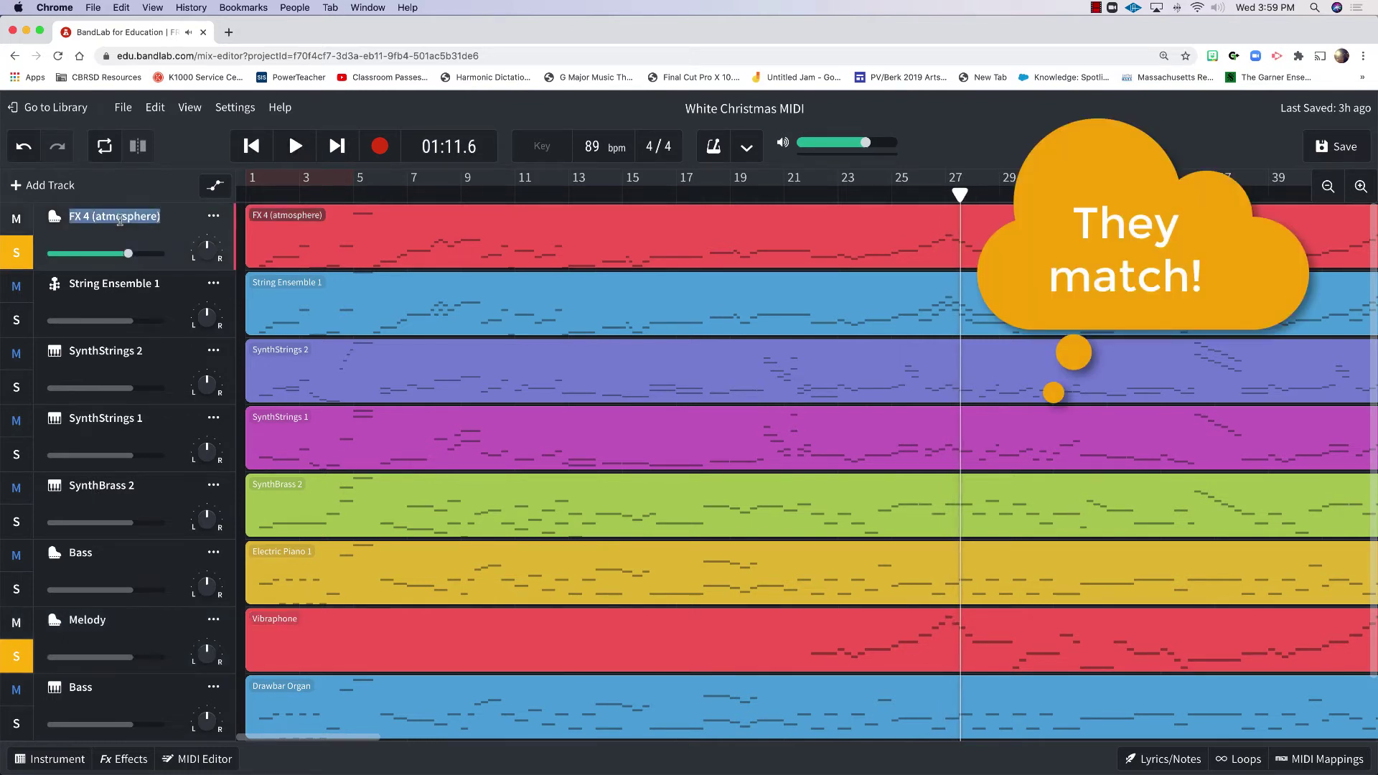
type("Mel")
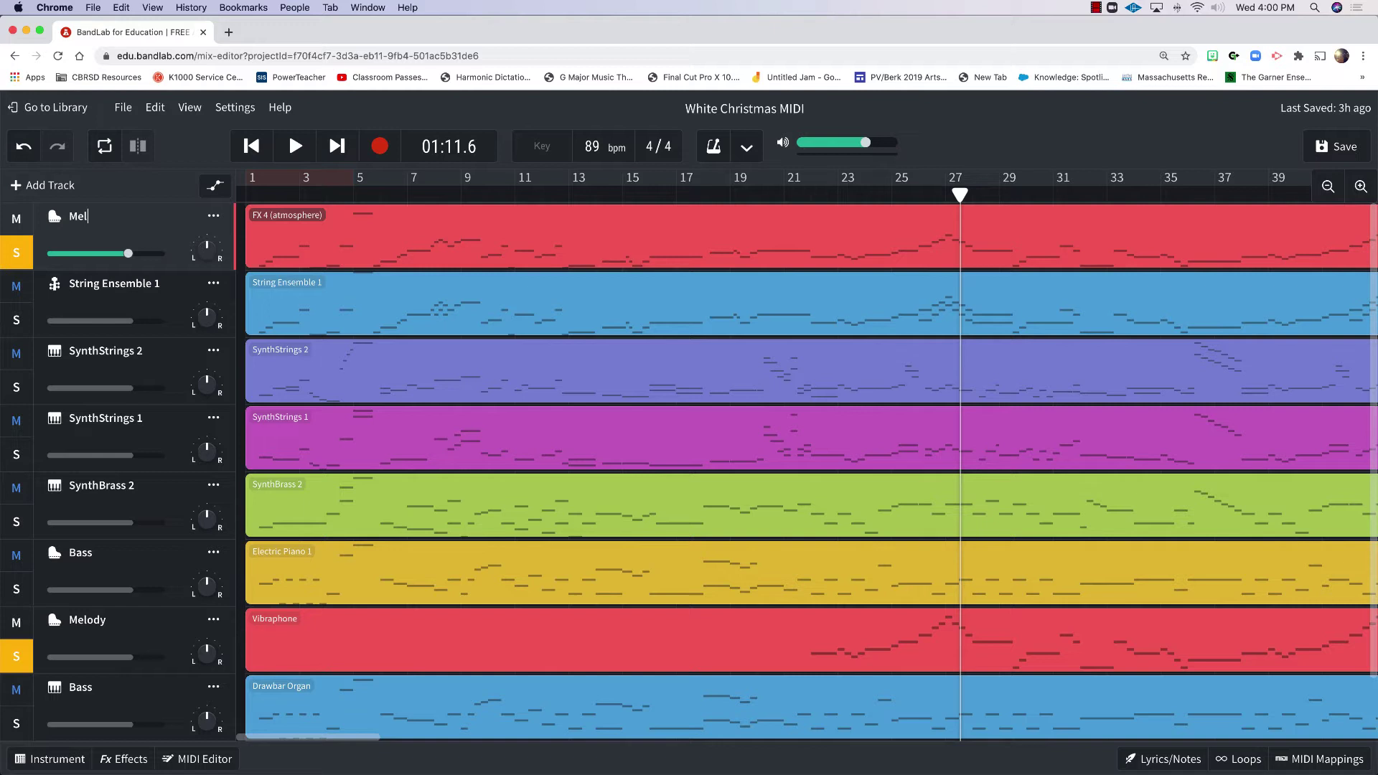
type("ody")
key("Return")
Solo String Ensemble 1 alone and show its Strings / String Orchestra instrument details.
left_click(148, 283)
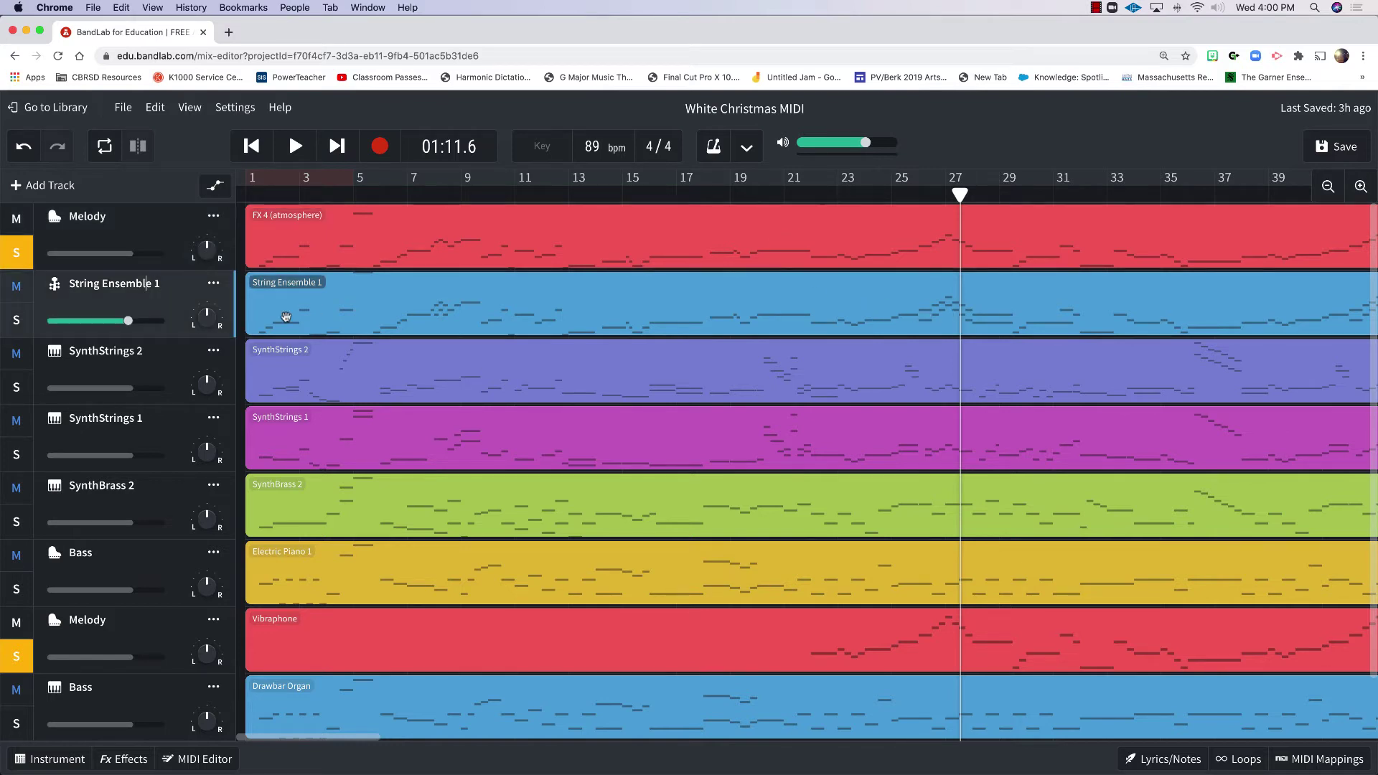
left_click(15, 319)
left_click(19, 258)
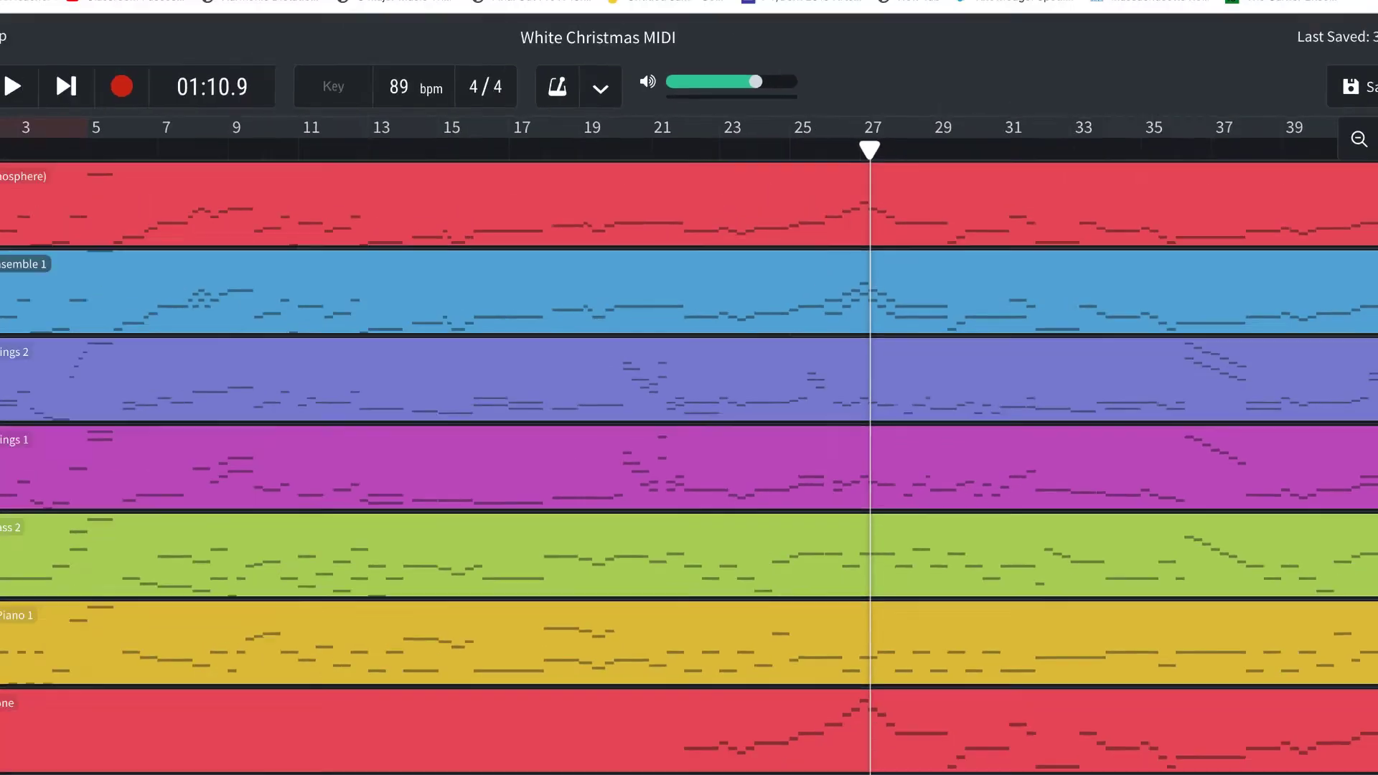
left_click(63, 293)
Rename the String Ensemble 1 track to 'Harmony'.
double_click(98, 283)
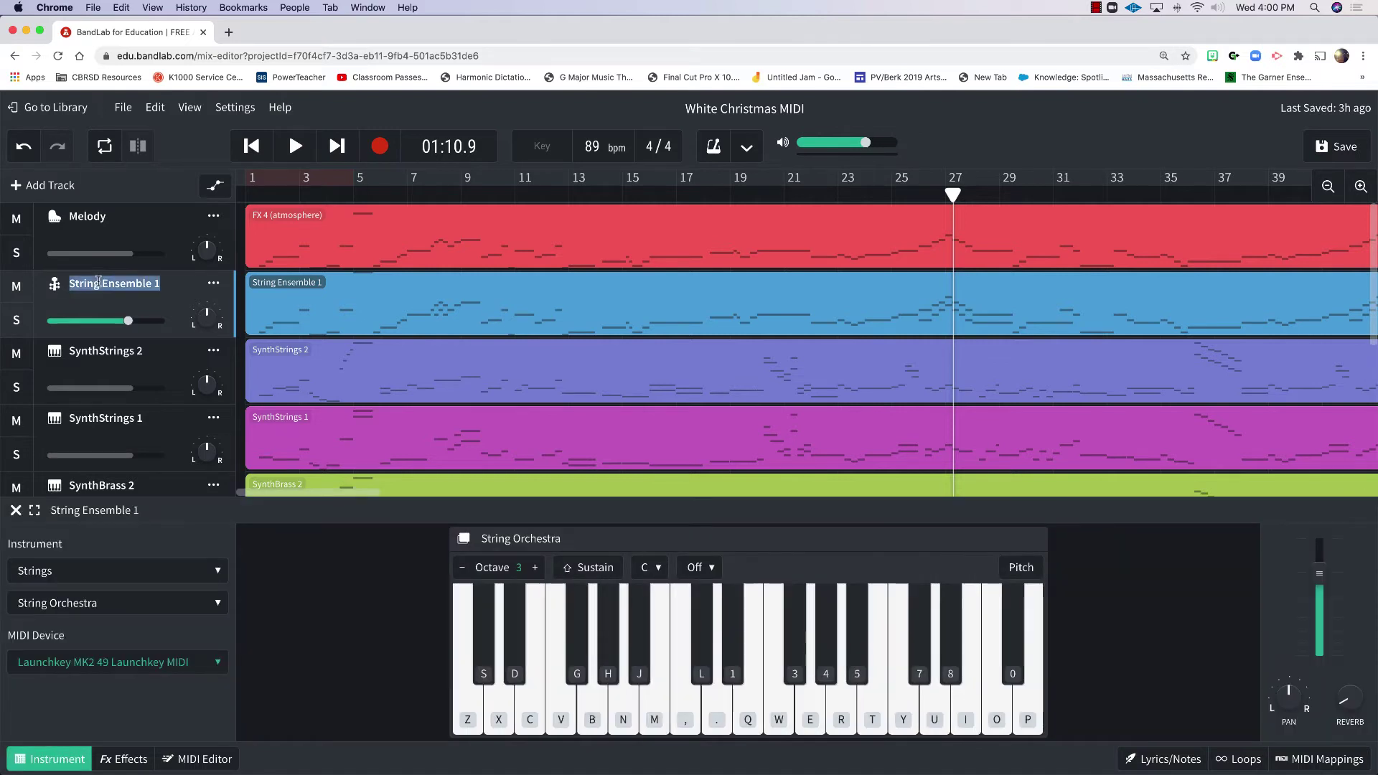
type("Harmony")
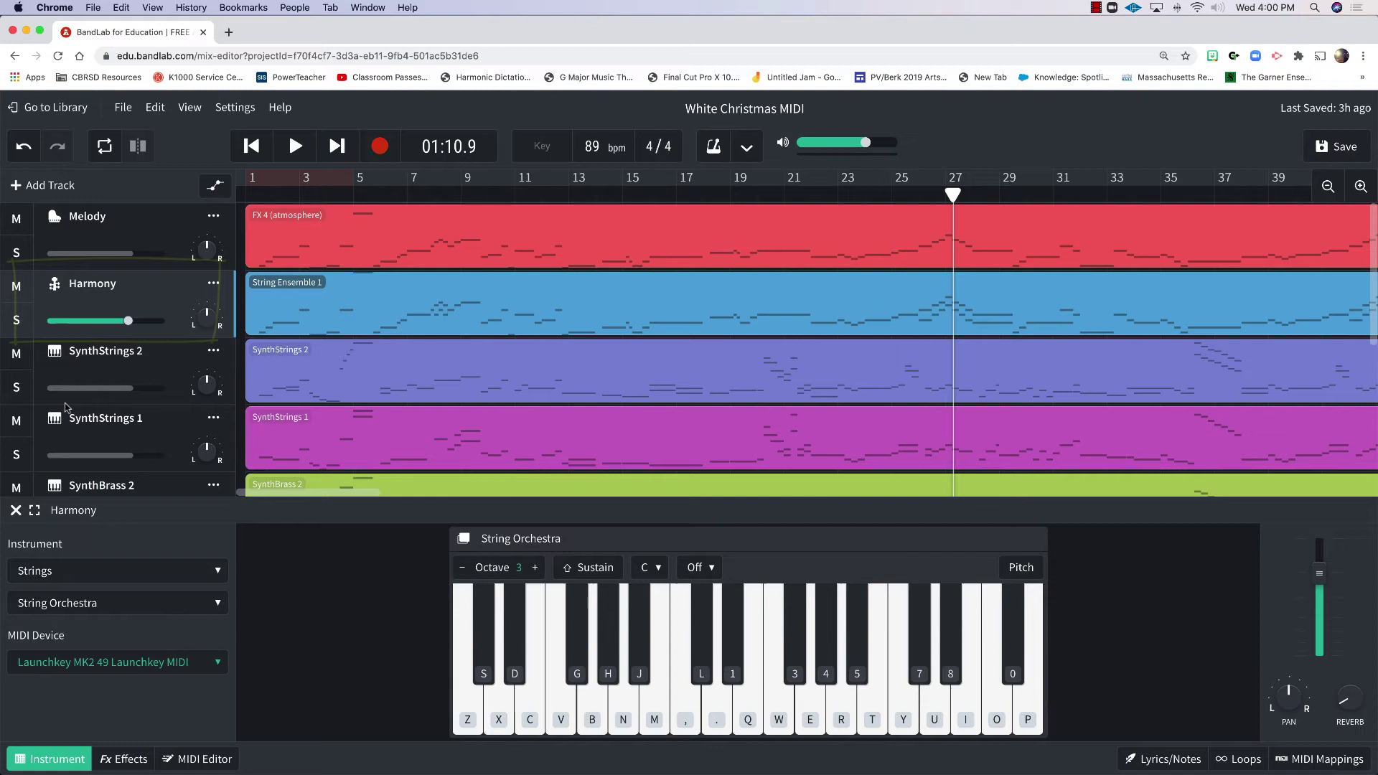
left_click(930, 327)
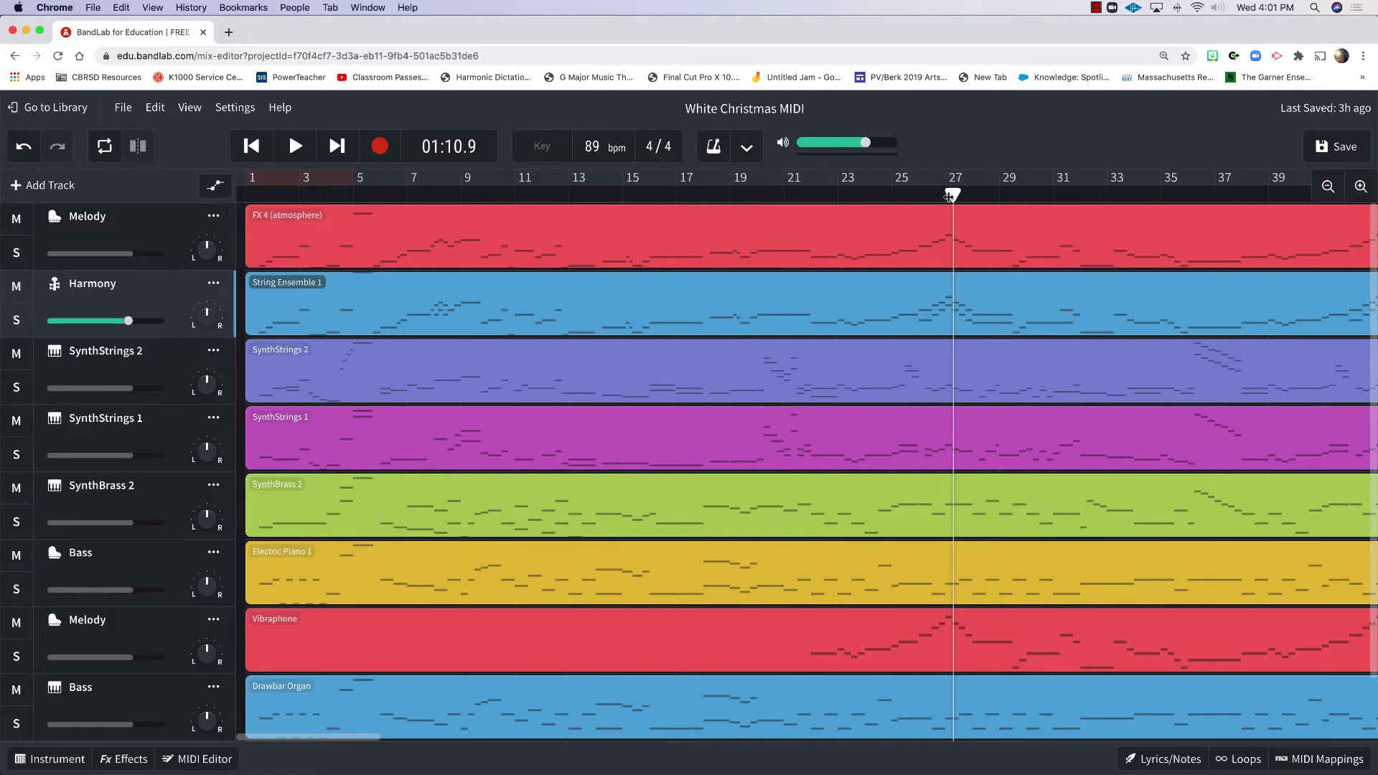
Solo SynthStrings 2, play it briefly, return the playhead to bar 26, and add Melody's solo.
left_click_drag(948, 195, 917, 195)
key("space")
left_click(17, 387)
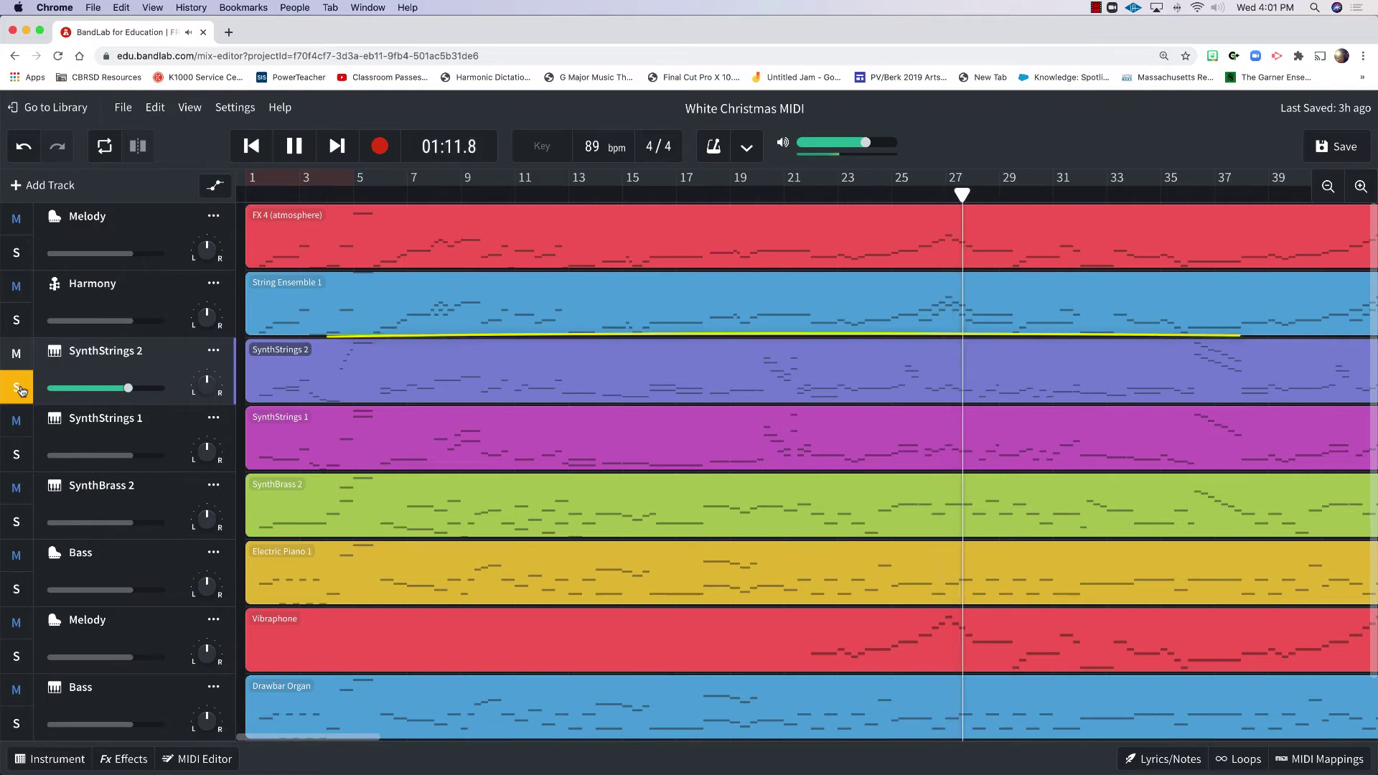
key("space")
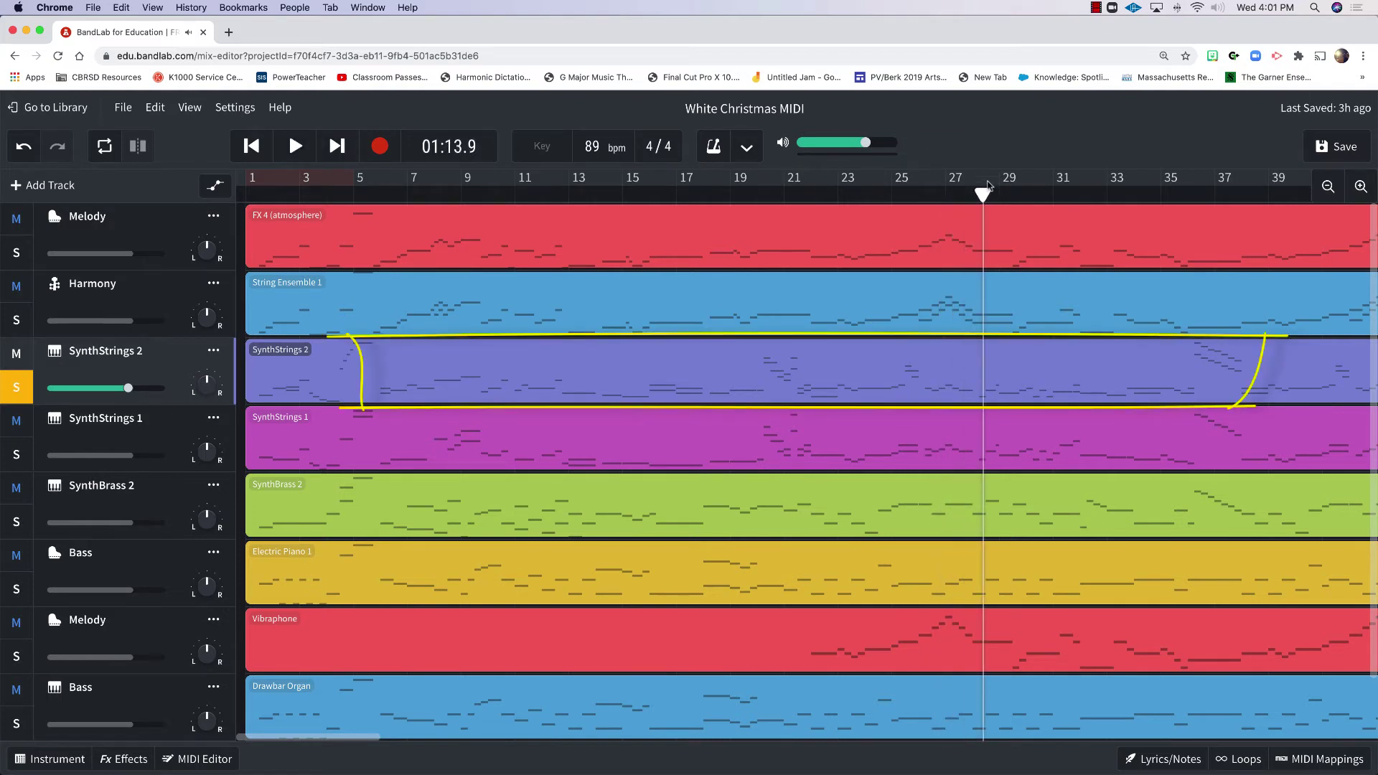
left_click_drag(986, 191, 918, 193)
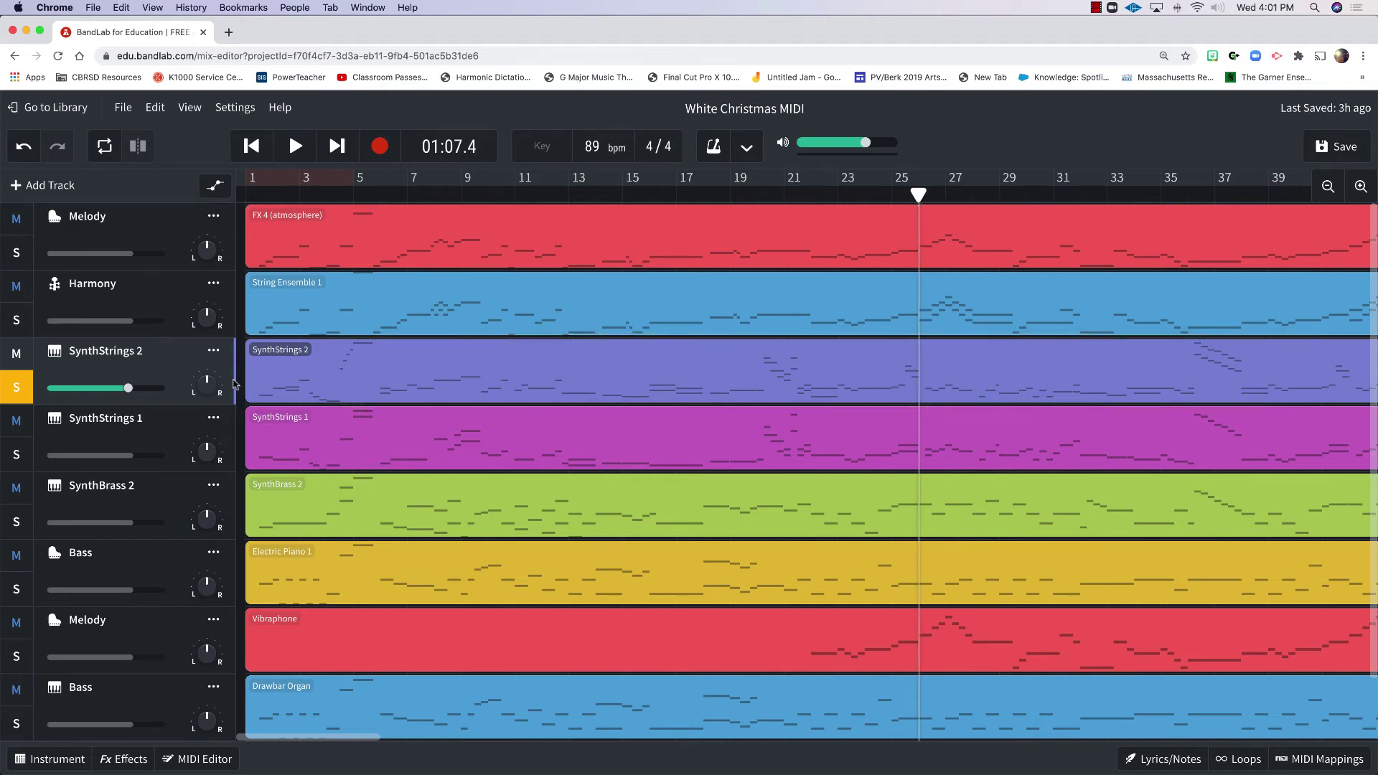
left_click(23, 260)
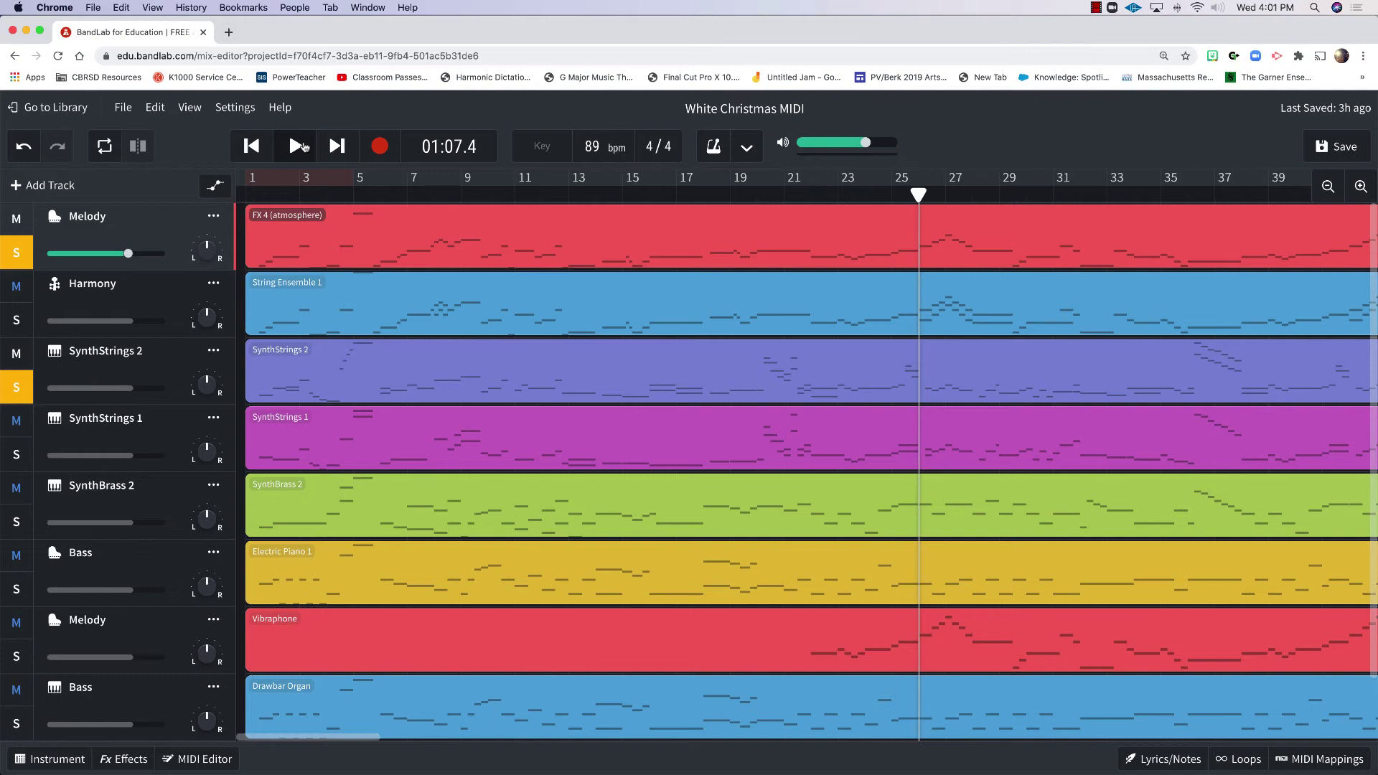
Listen to SynthStrings 2 with Melody, then rename it 'Harmony 2'.
left_click(303, 146)
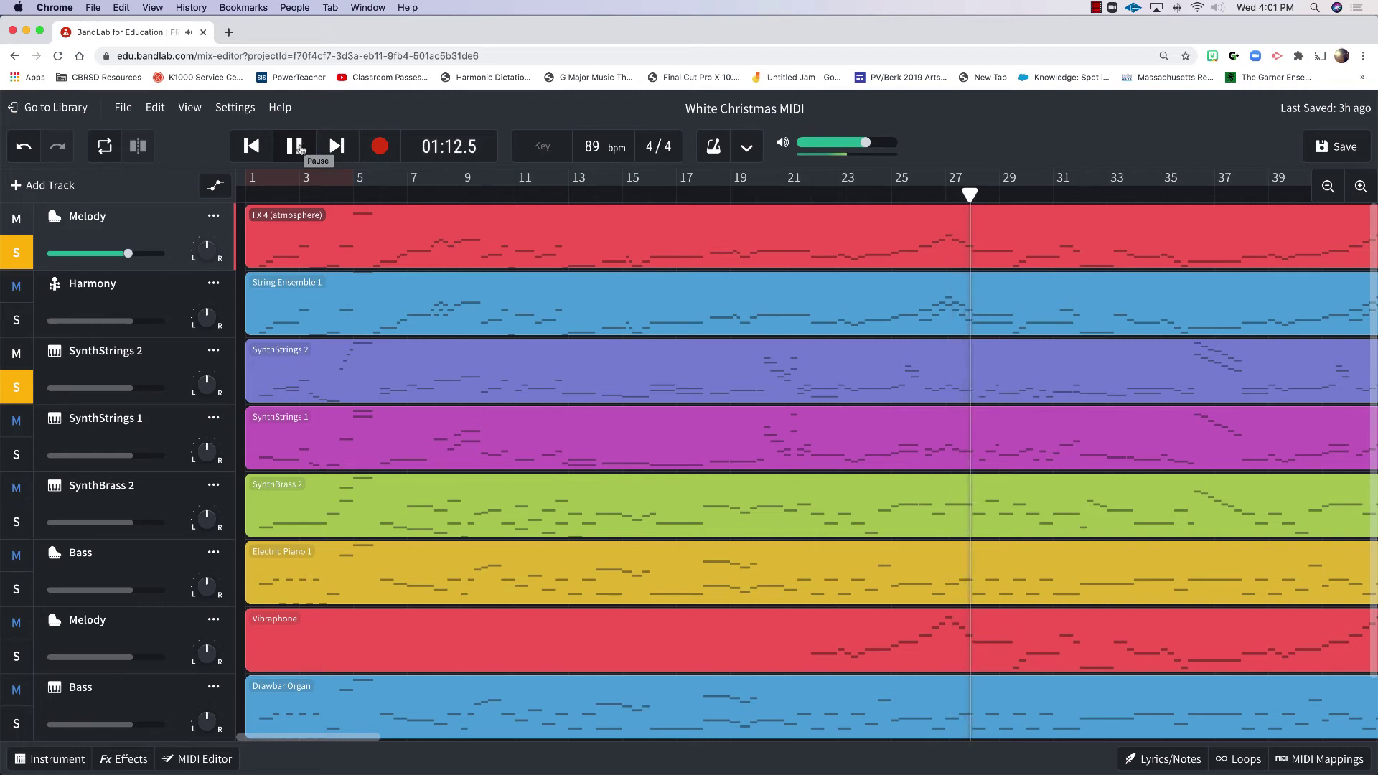
left_click(300, 148)
double_click(107, 354)
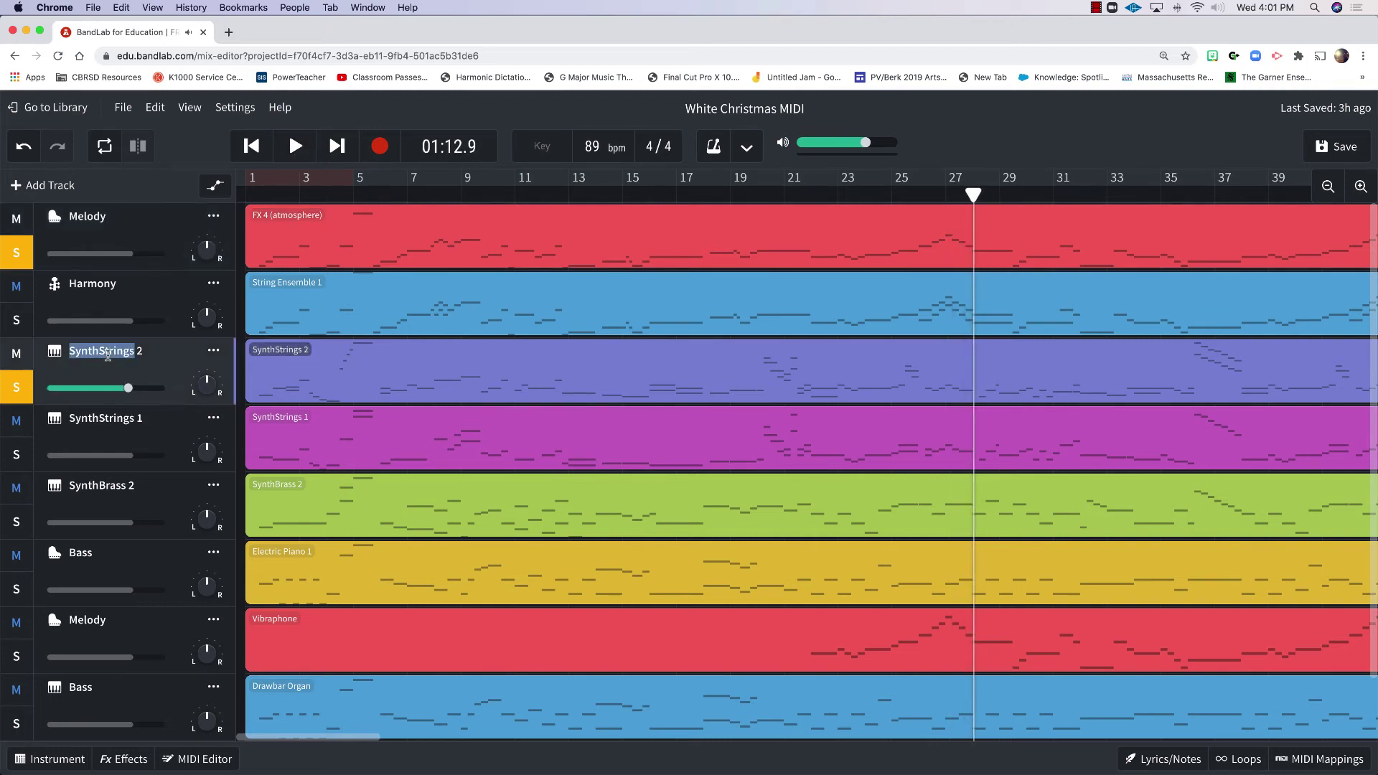
type("Harmony")
left_click(137, 425)
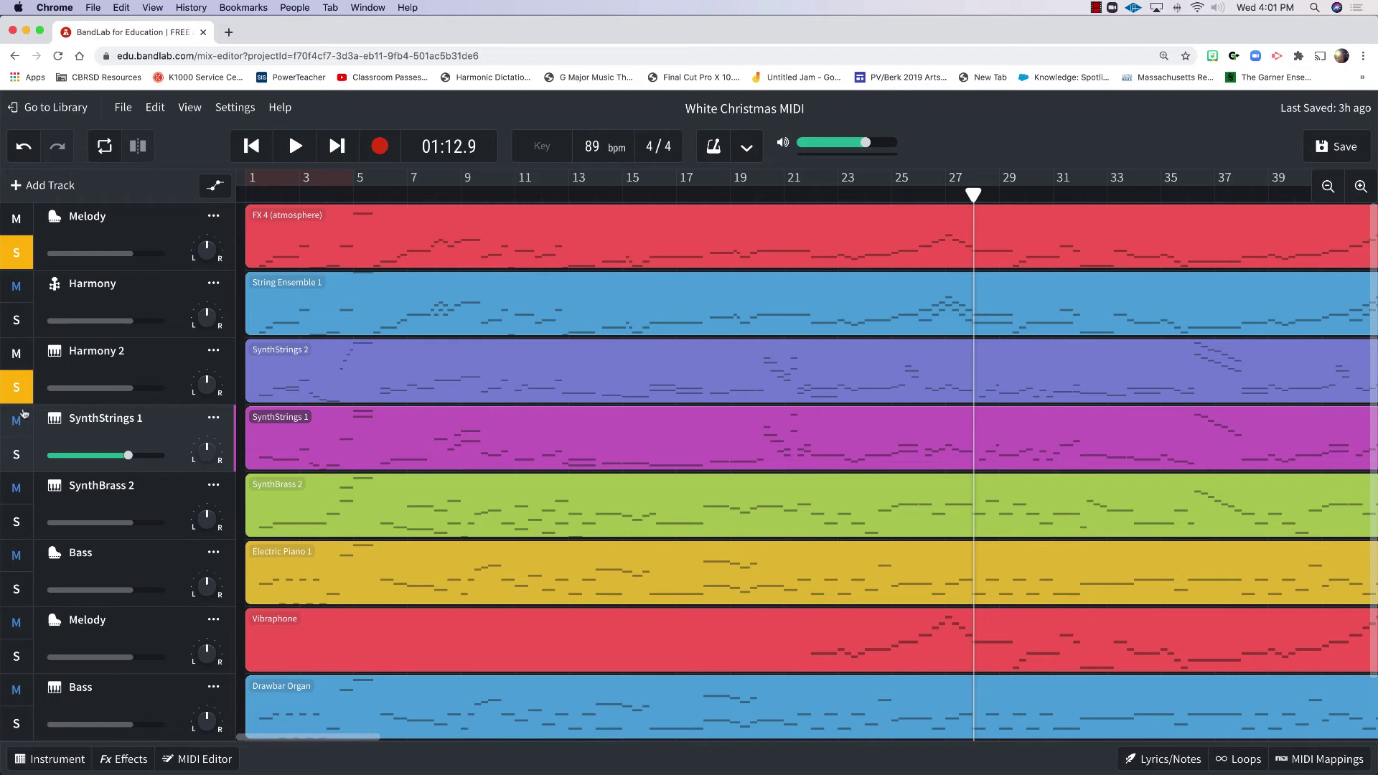
Unsolo Harmony 2 and Melody, then play SynthStrings 1 soloed from around bar 26.
left_click(16, 388)
left_click(16, 252)
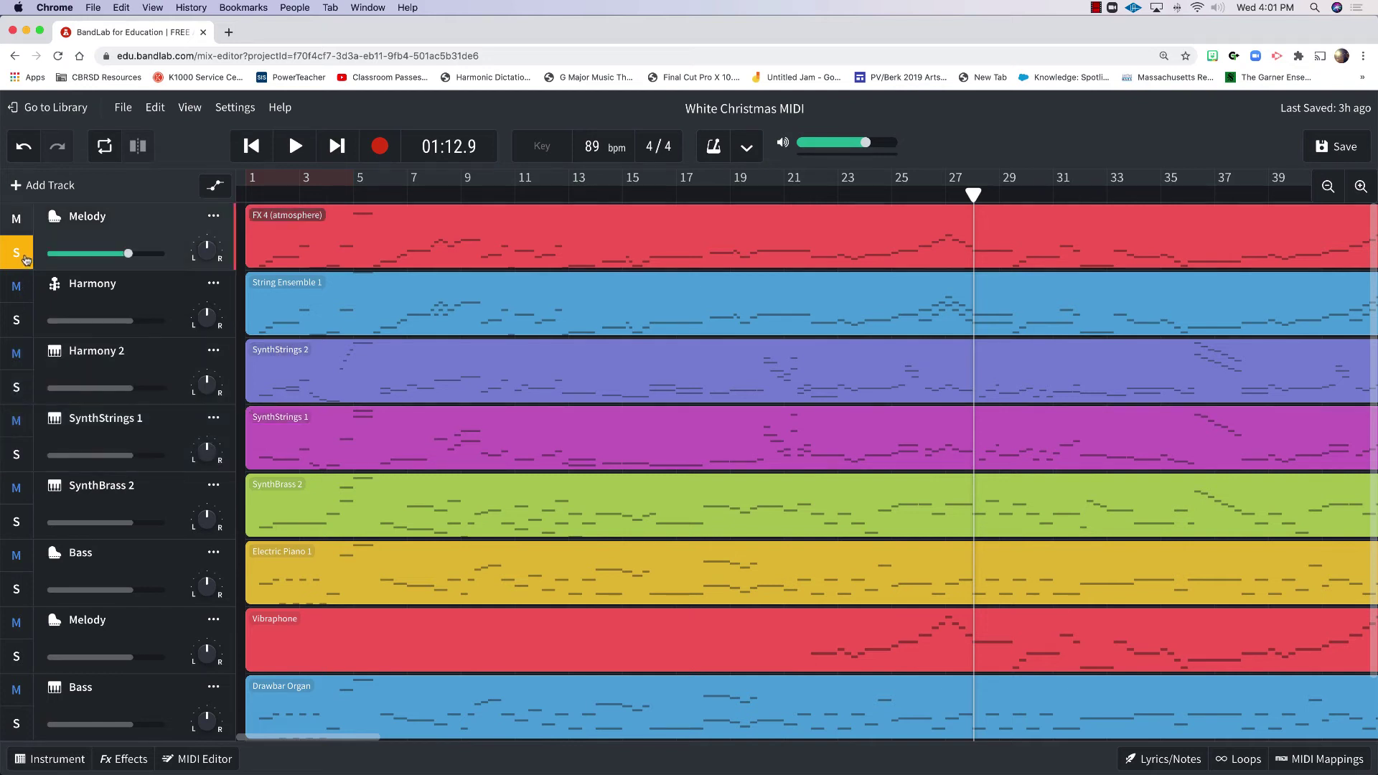
left_click(110, 452)
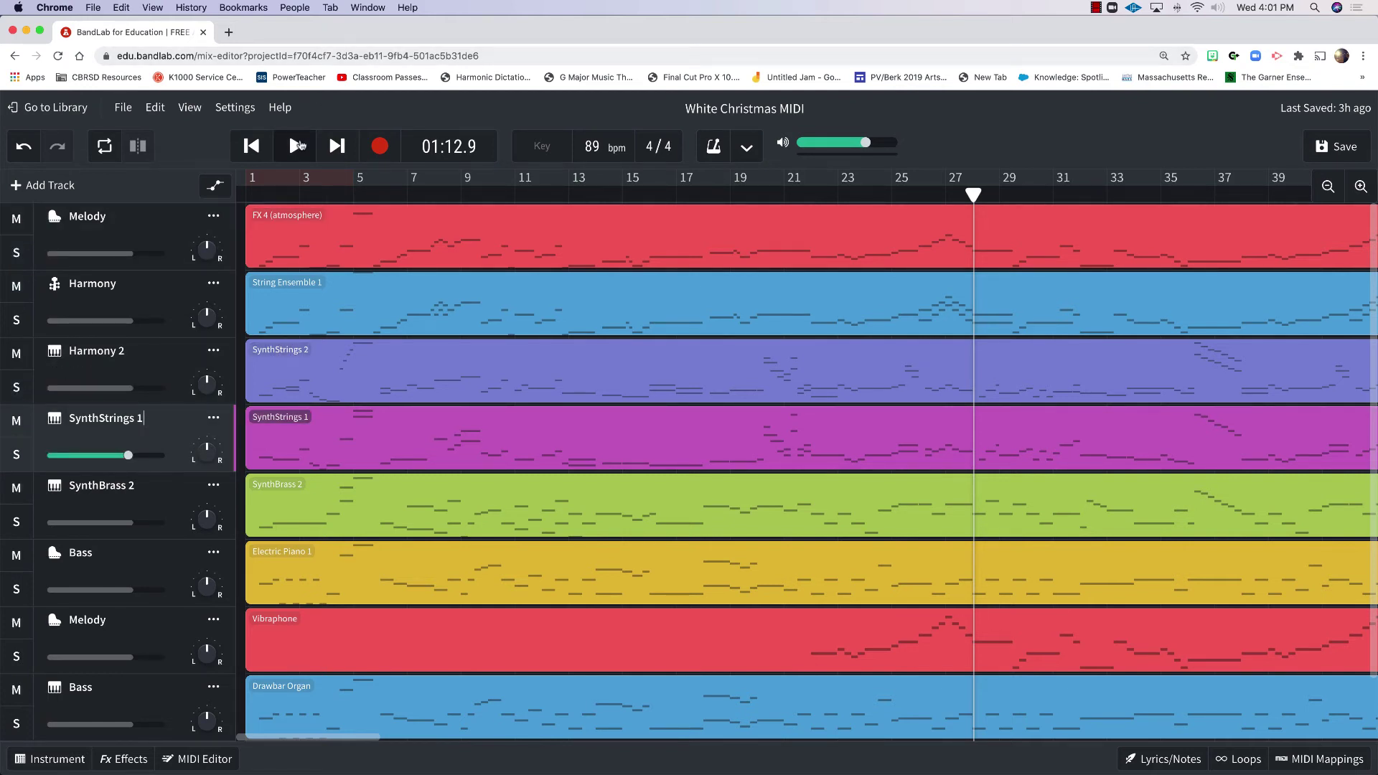
key("space")
key("s")
left_click(919, 191)
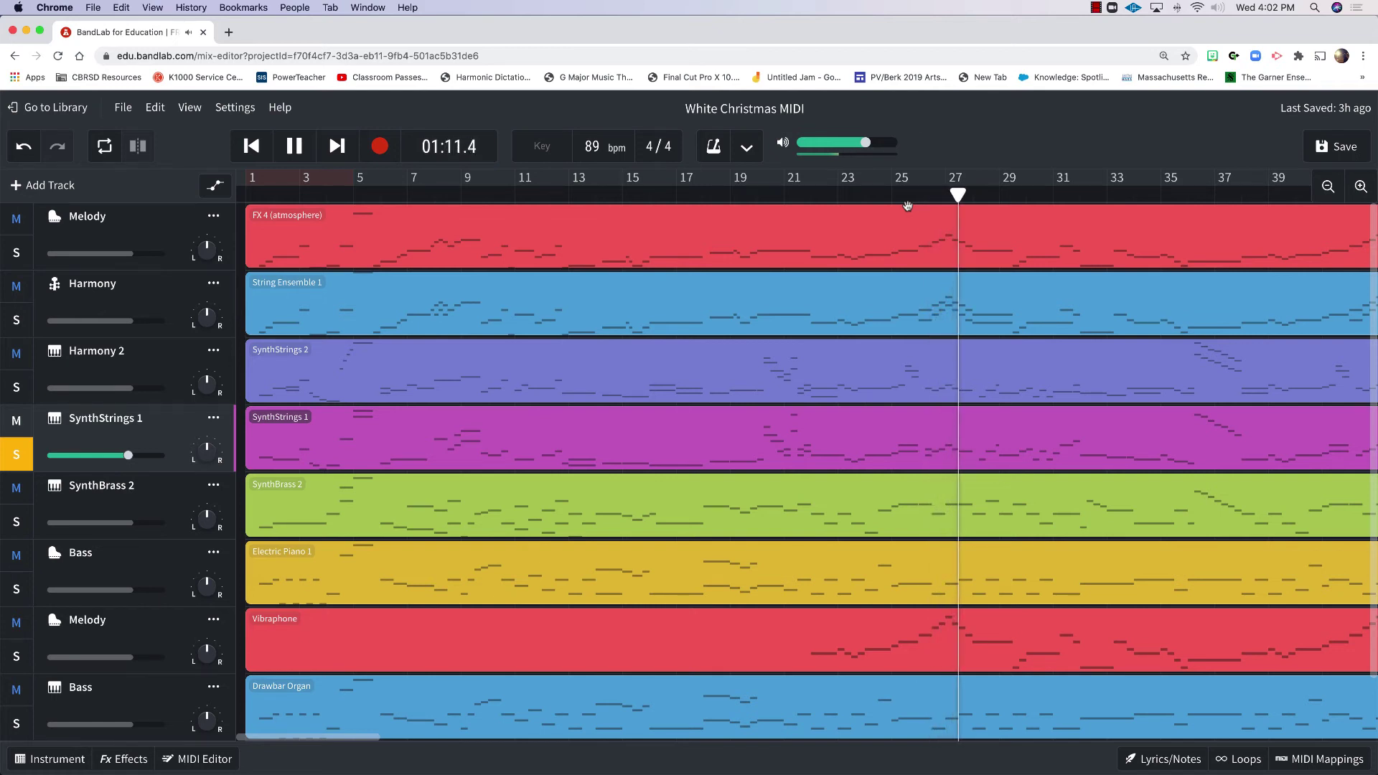
left_click(288, 153)
Rename SynthStrings 1 to 'Harmony 3' and turn its solo off.
double_click(113, 418)
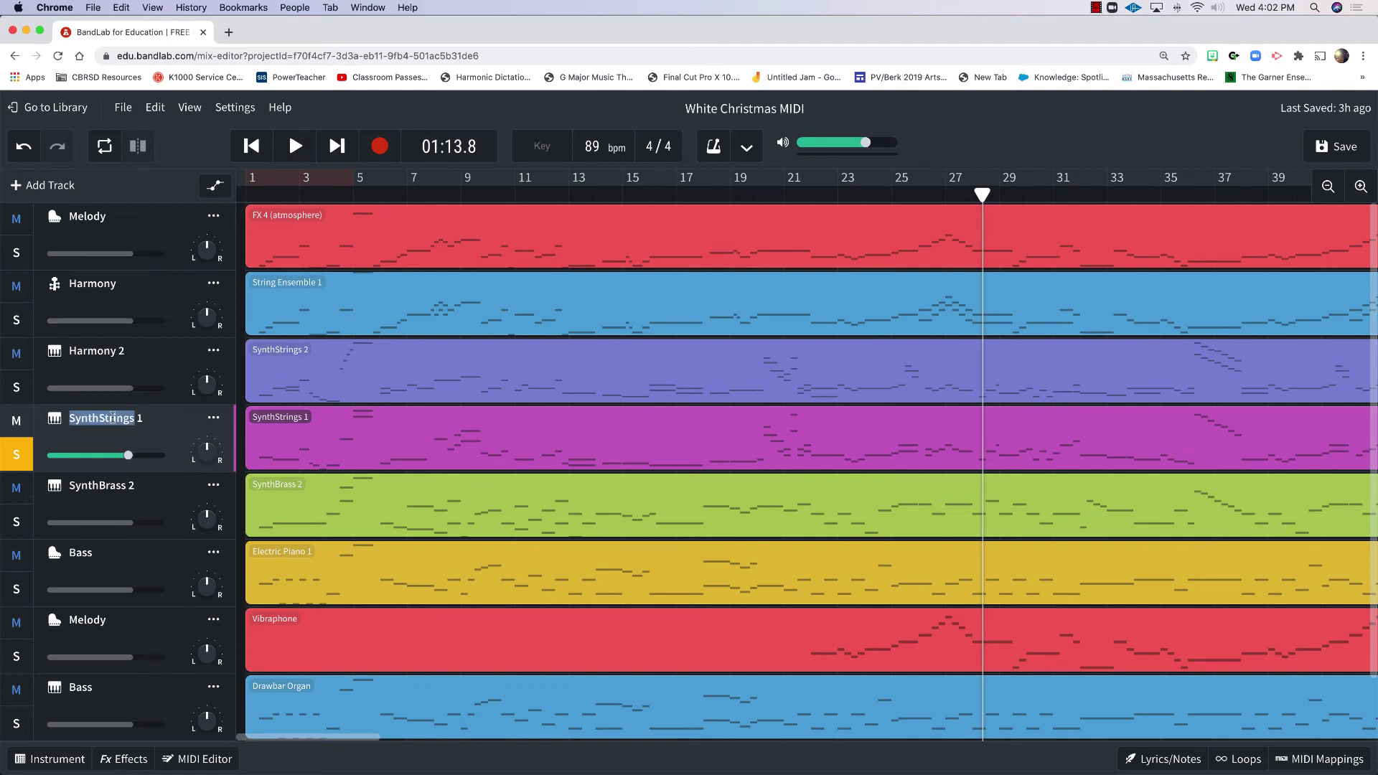
type("Harmony")
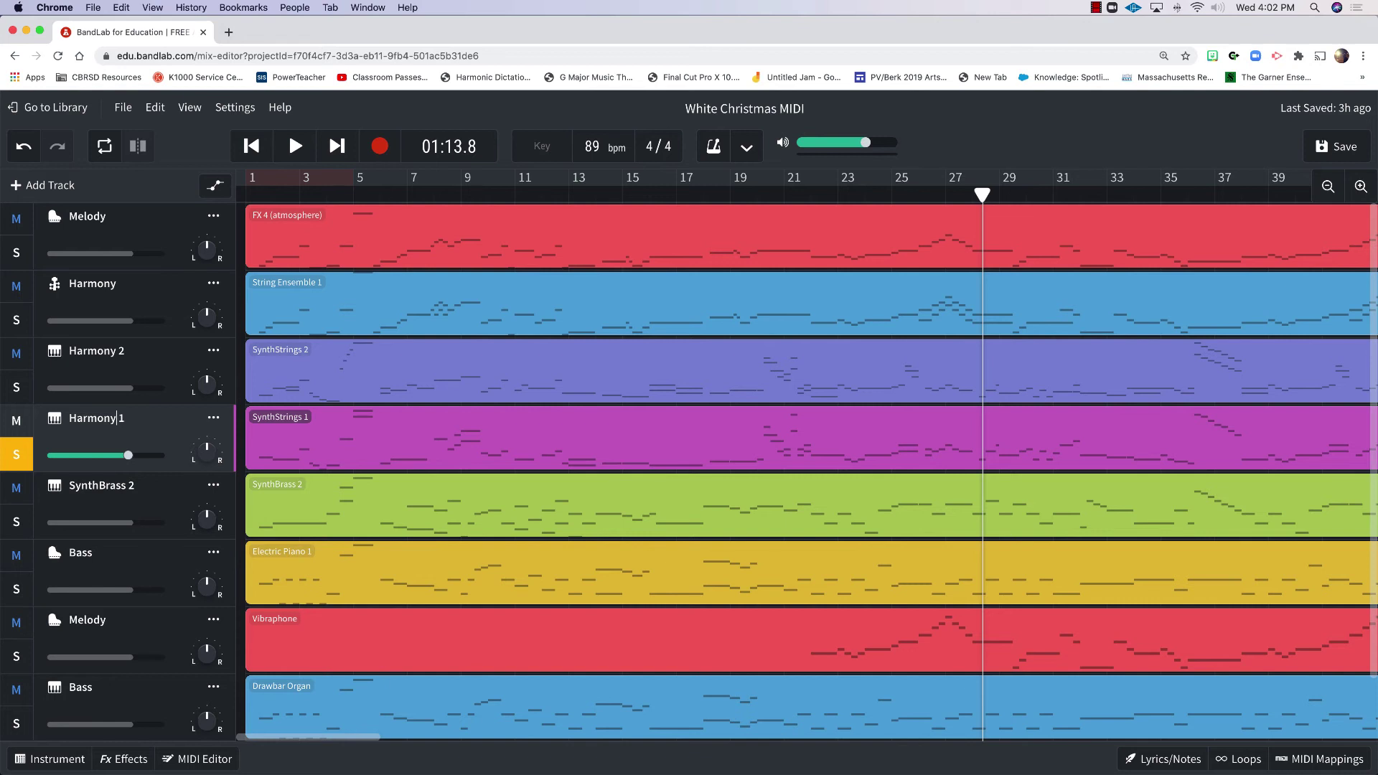
key("BackSpace")
type("3")
left_click(16, 454)
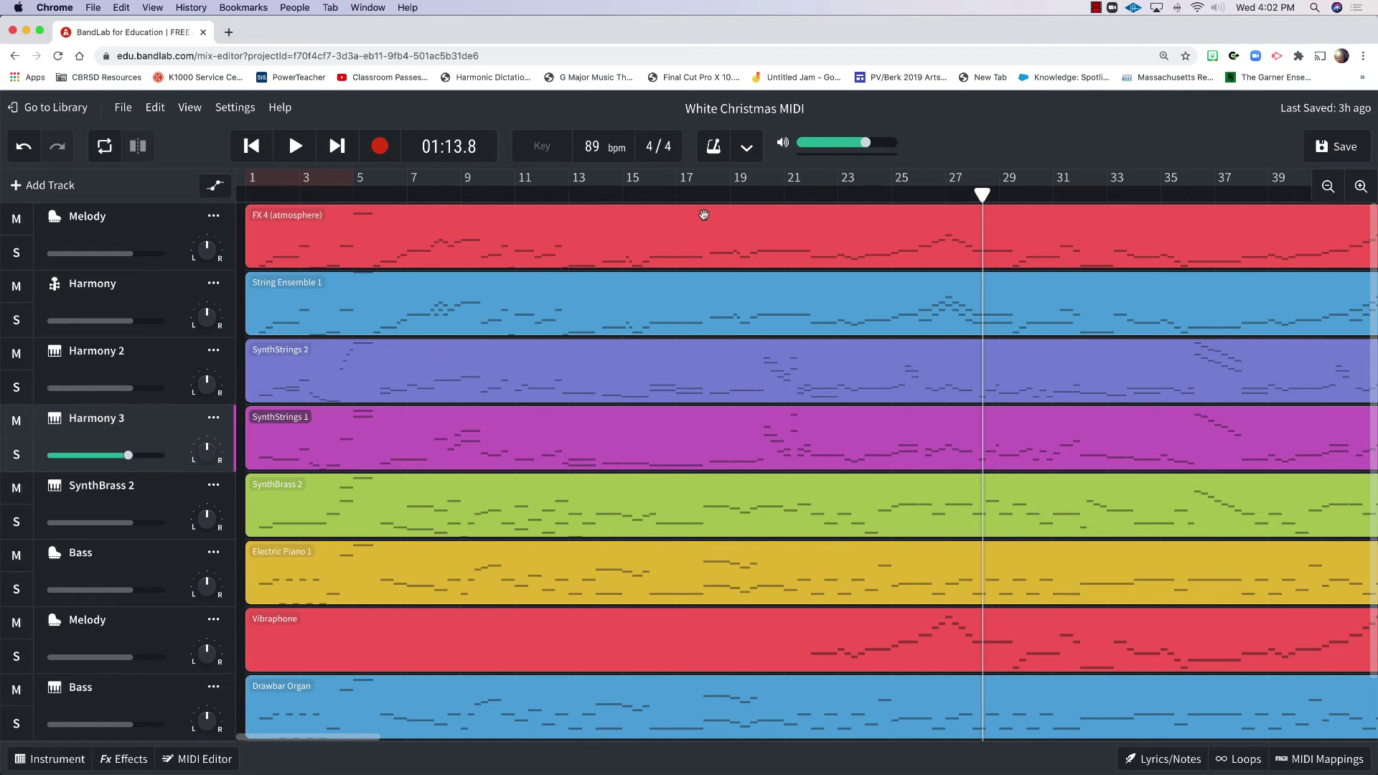
Solo the SynthBrass 2 track and listen to it on its own during playback.
key("space")
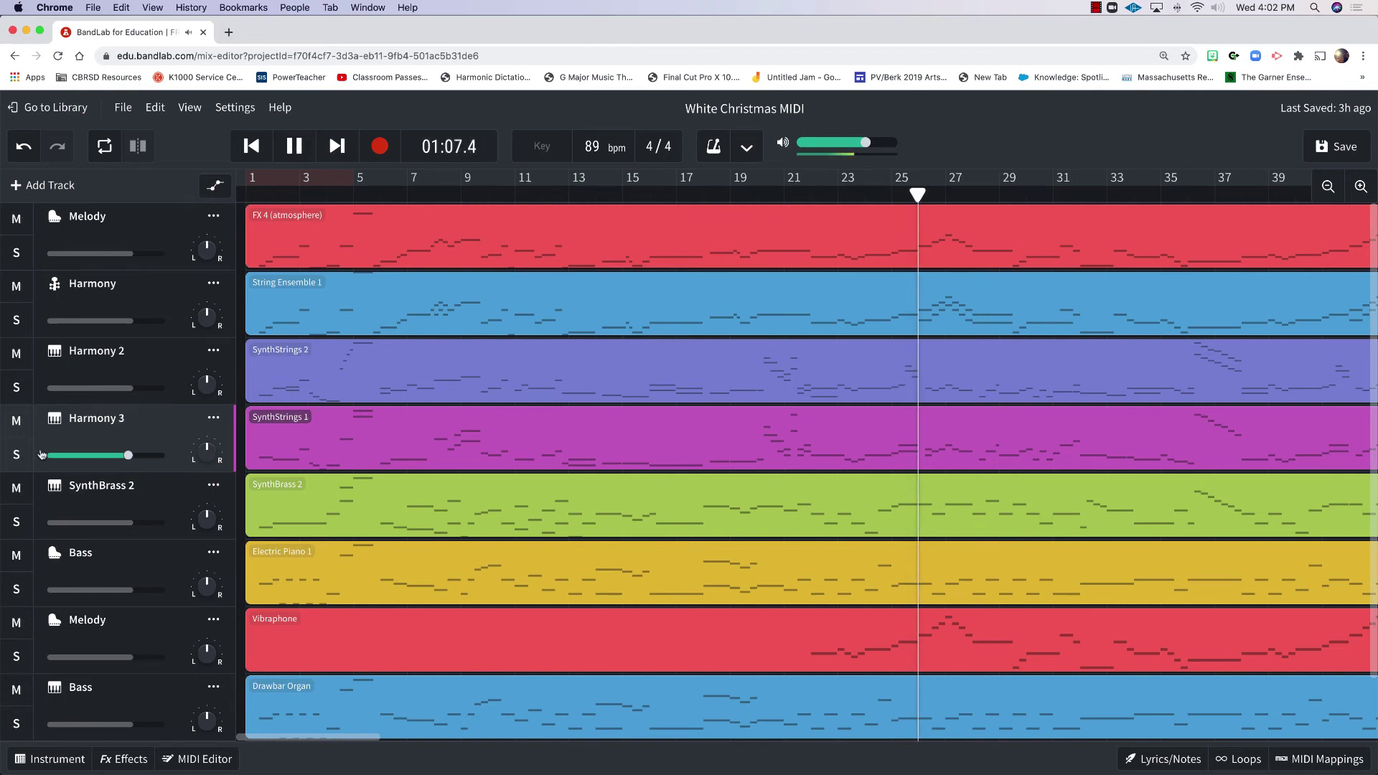
left_click(19, 525)
left_click(20, 525)
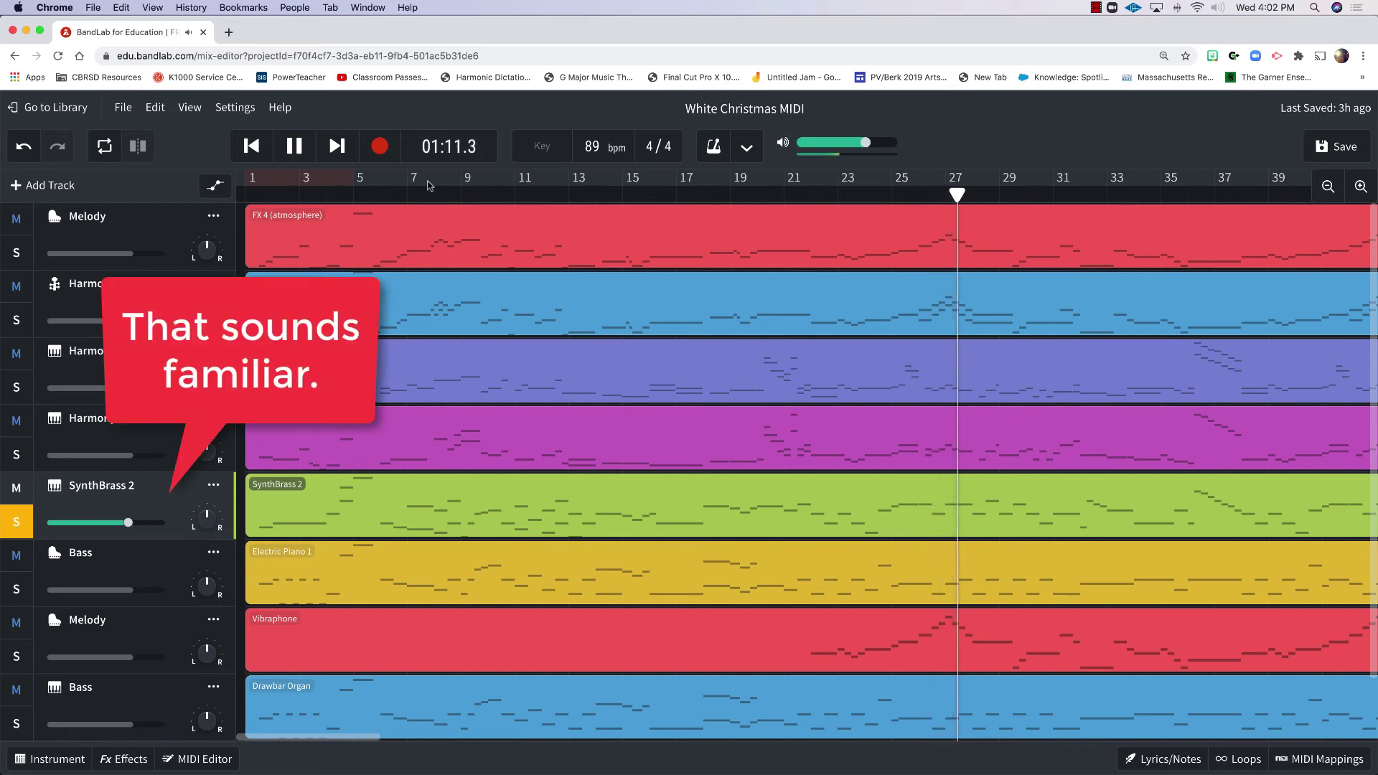
scroll(333, 235, "down", 2)
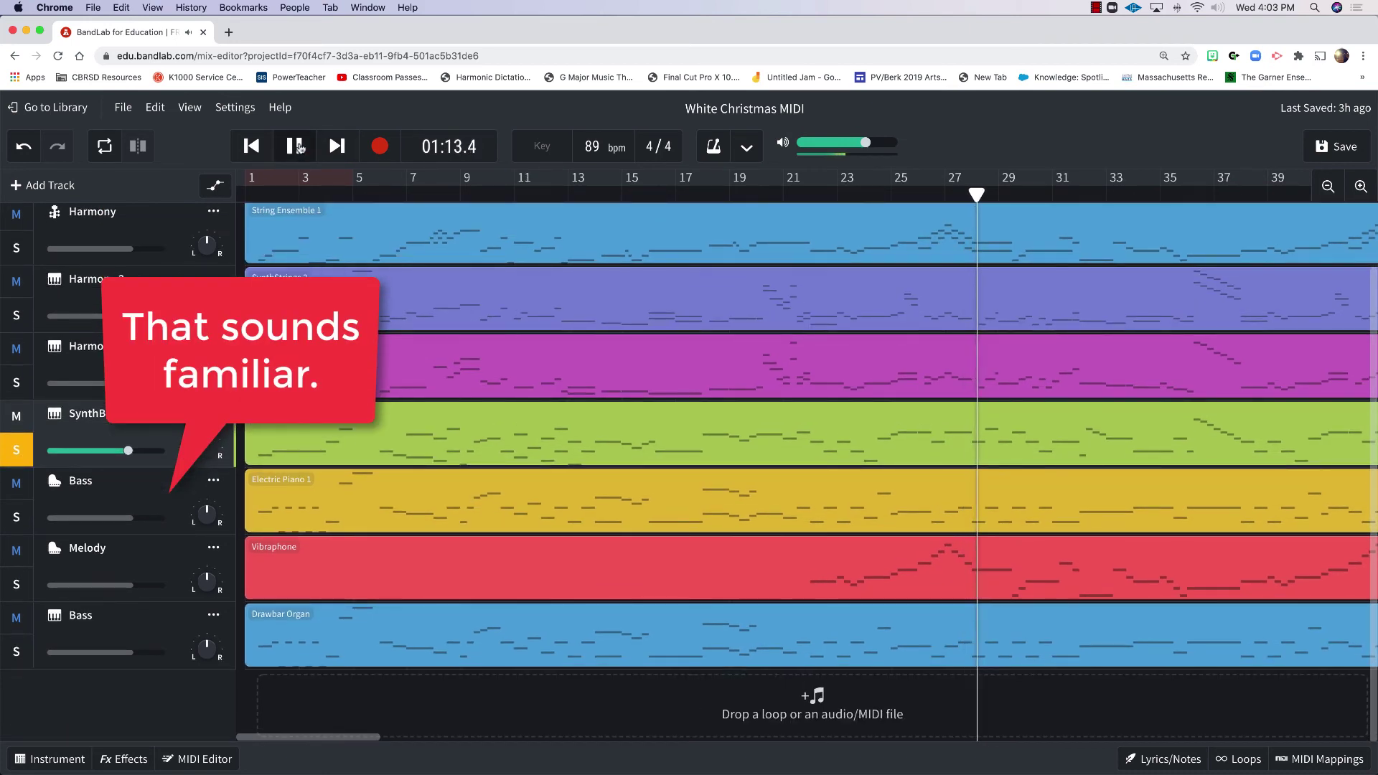
key("space")
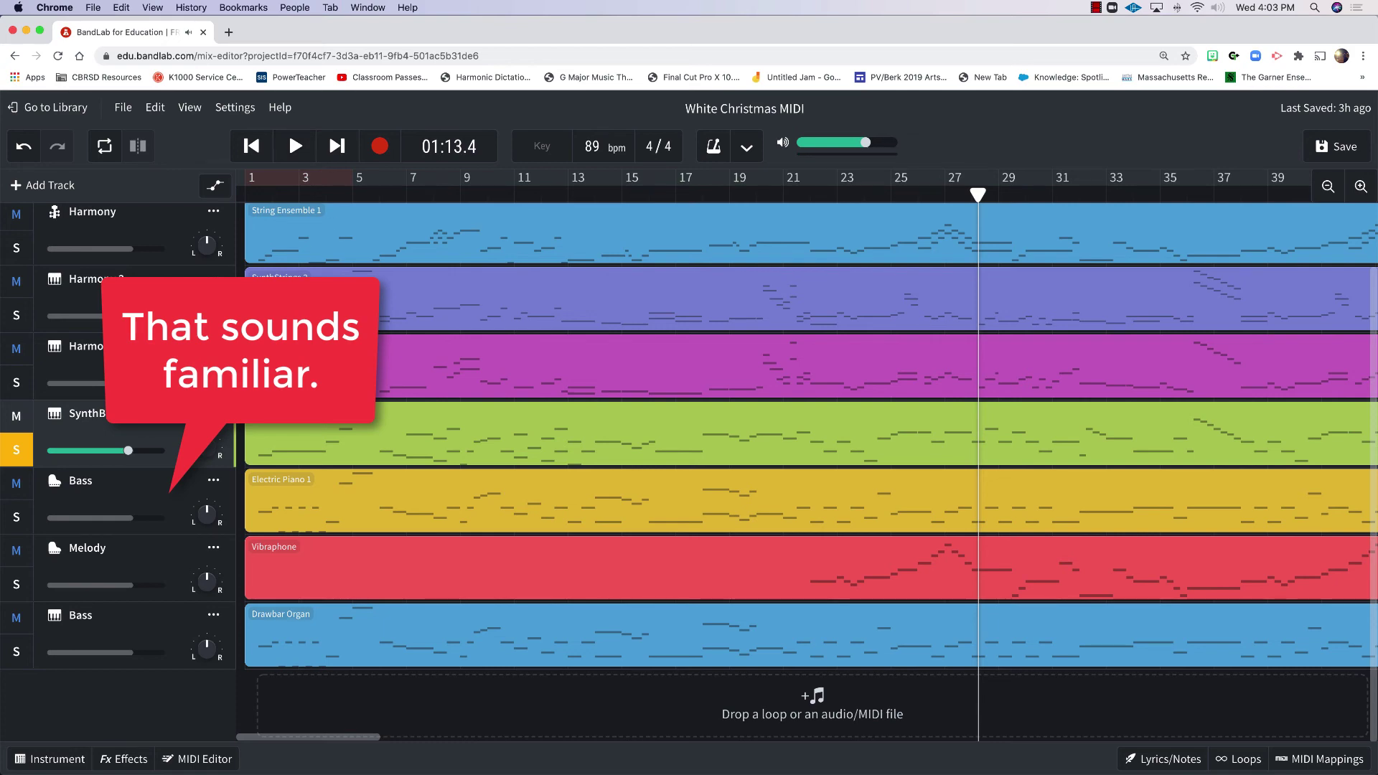
Rename the SynthBrass 2 track to 'Bass'.
double_click(87, 413)
type("Bass")
key("Tab")
scroll(170, 524, "up", 1)
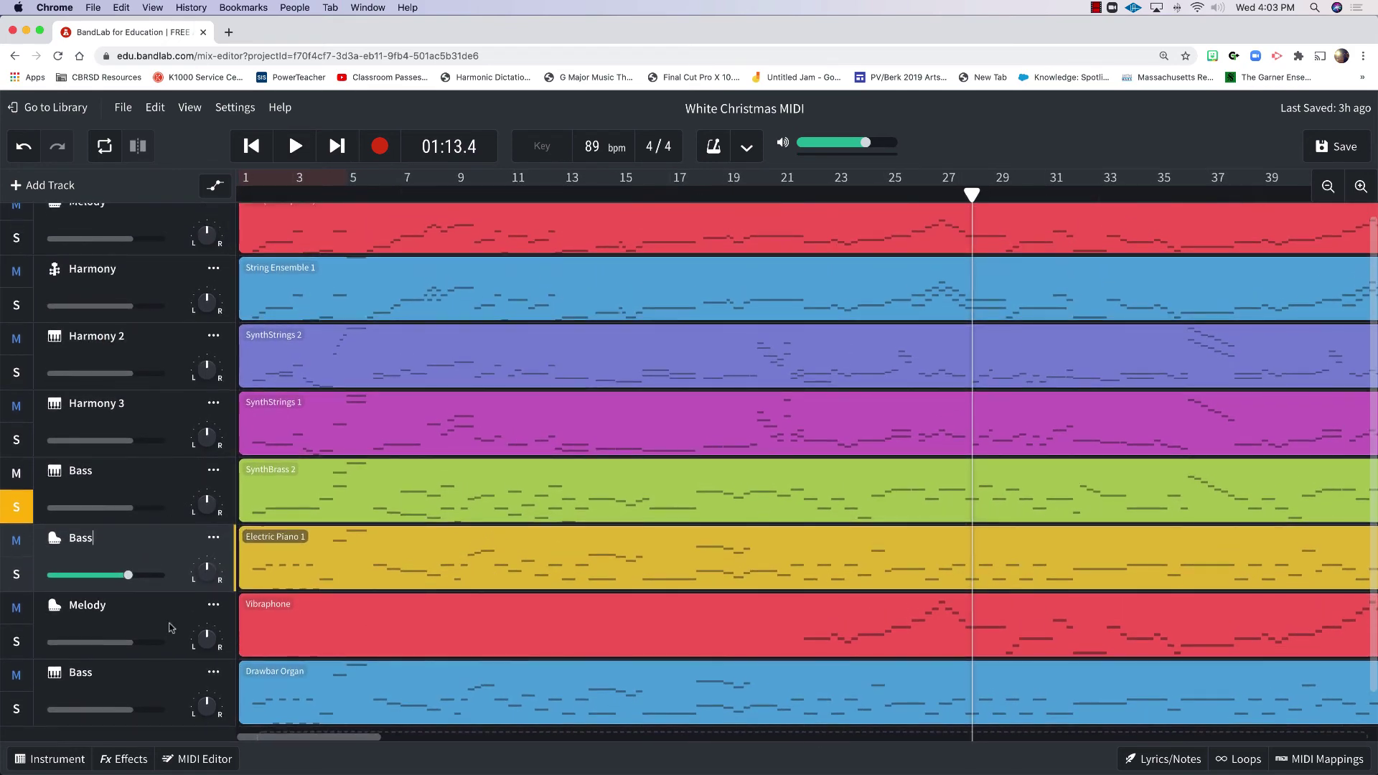
scroll(156, 355, "up", 1)
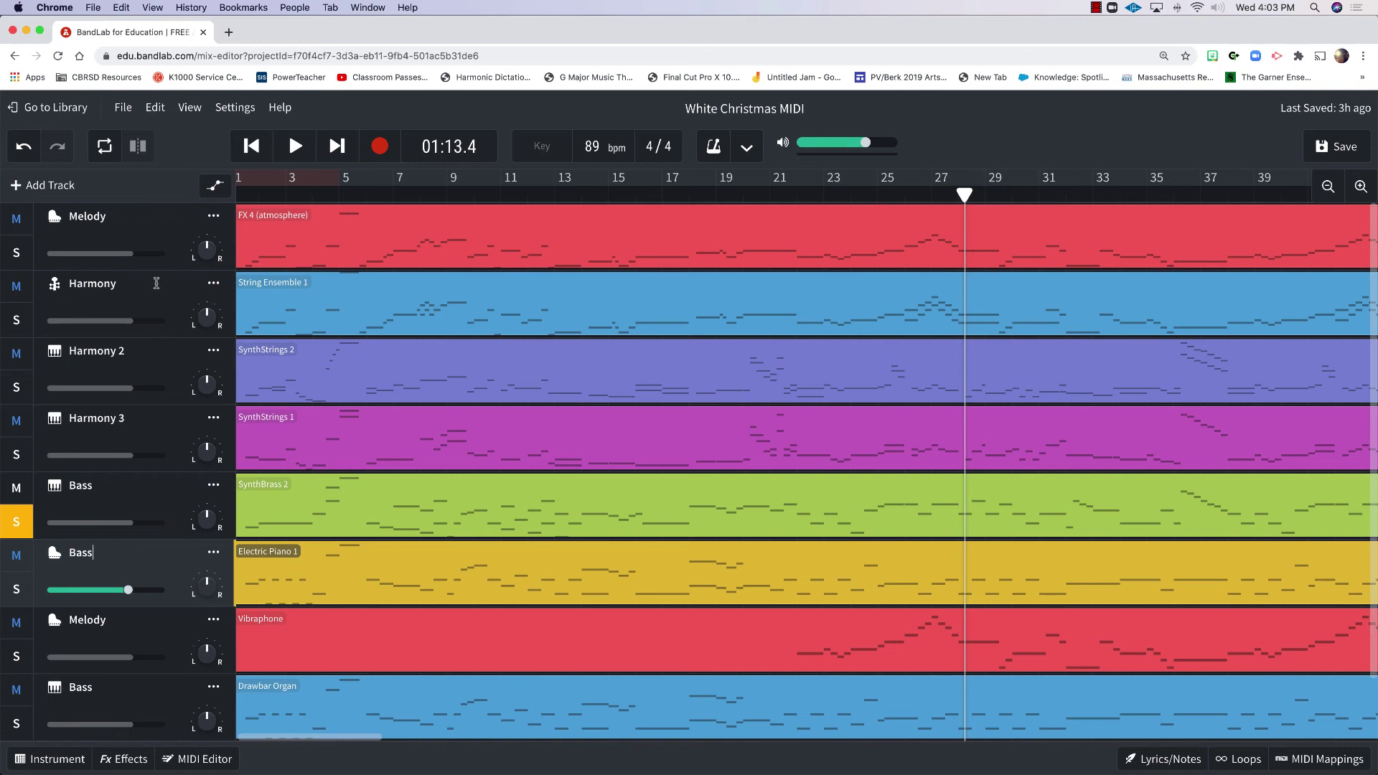